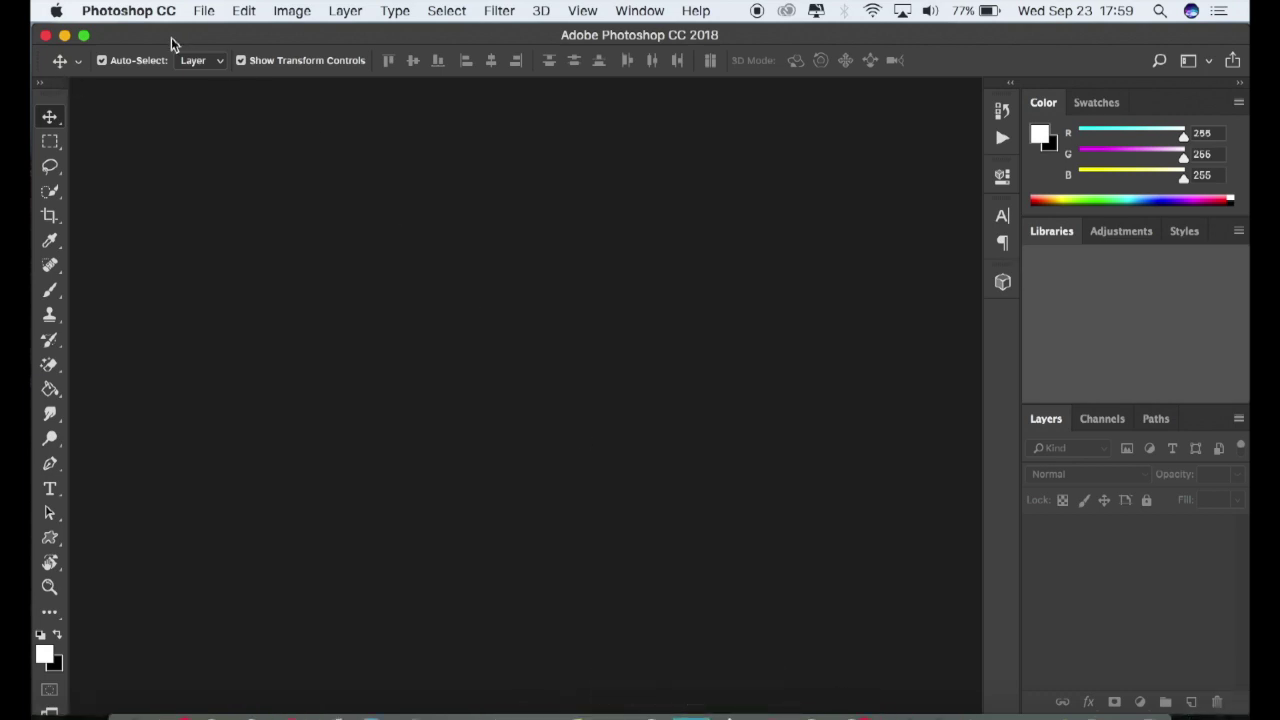
# - Open the portrait photo _DSC0508.JPG from the Desktop via File > Open
pyautogui.click(206, 12)
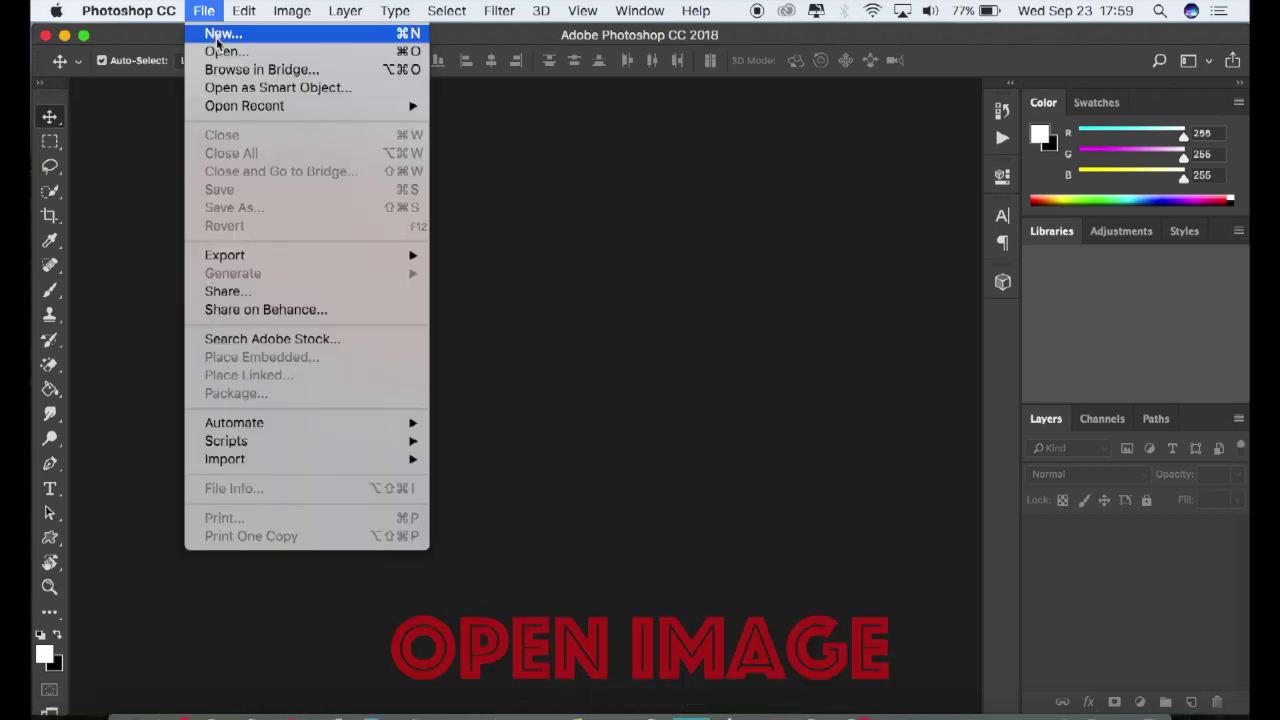
pyautogui.click(220, 52)
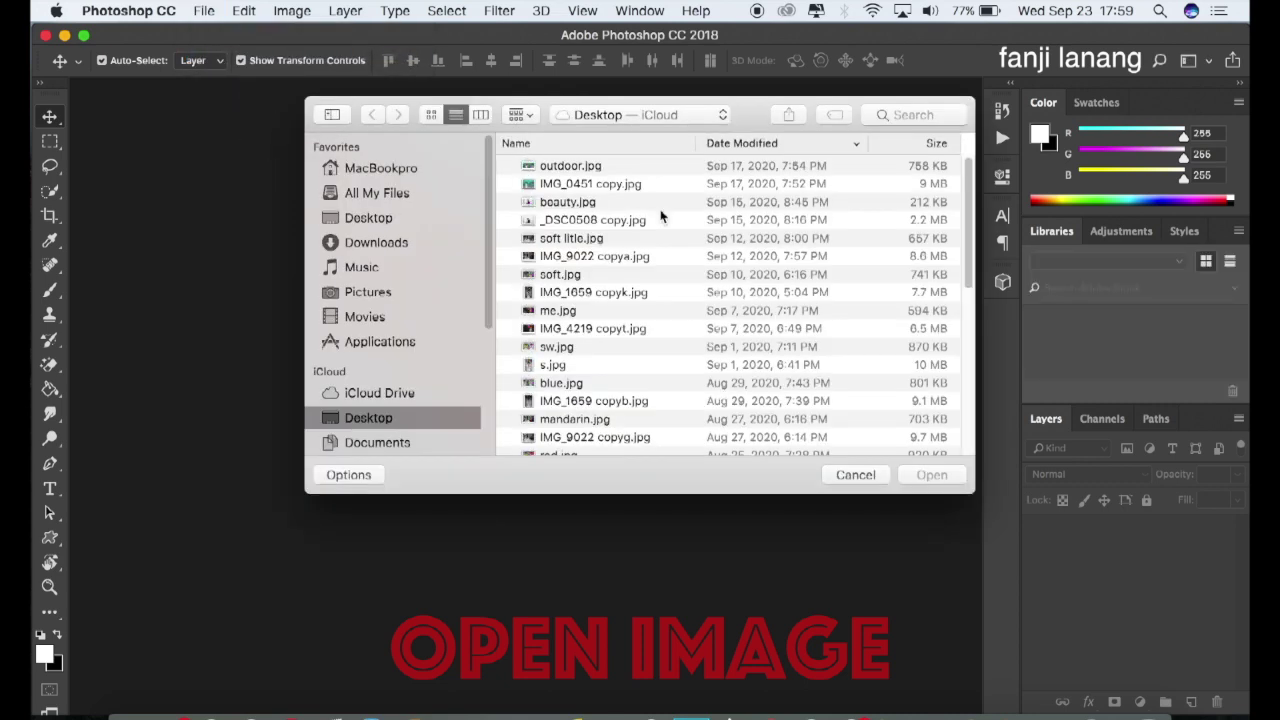
pyautogui.moveTo(966, 200); pyautogui.dragTo(952, 409)
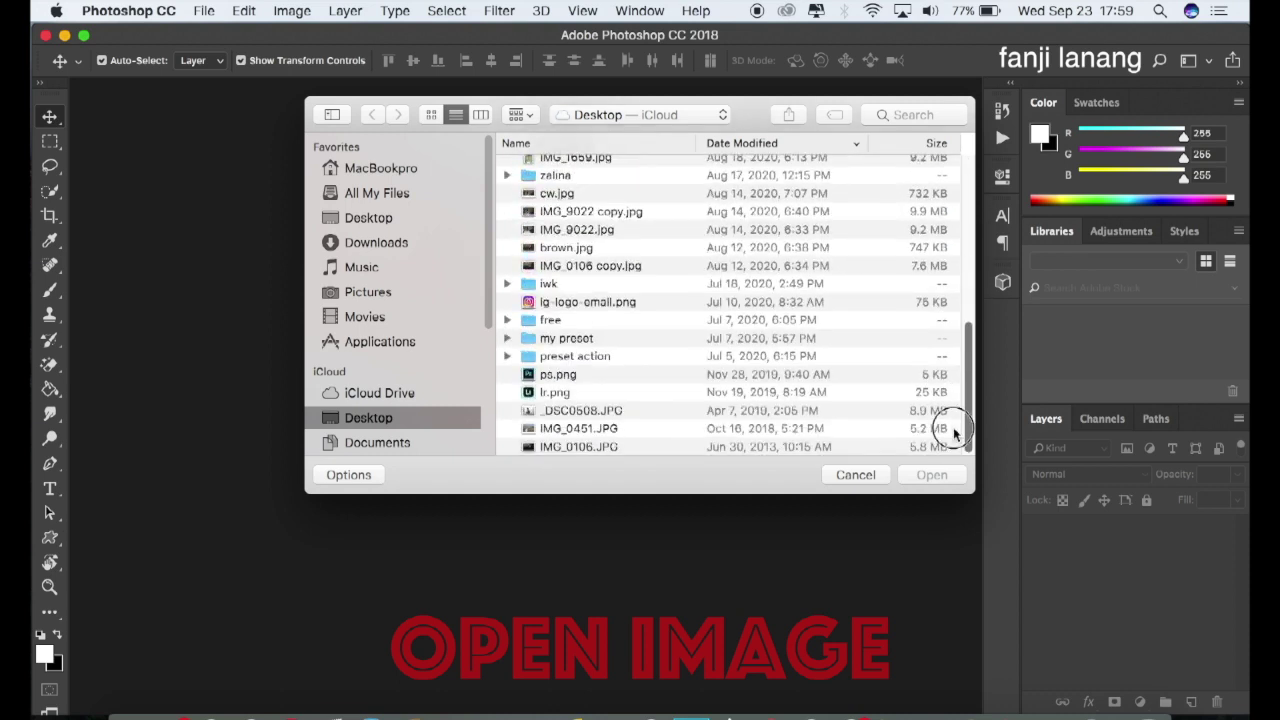
pyautogui.click(668, 410)
pyautogui.click(931, 474)
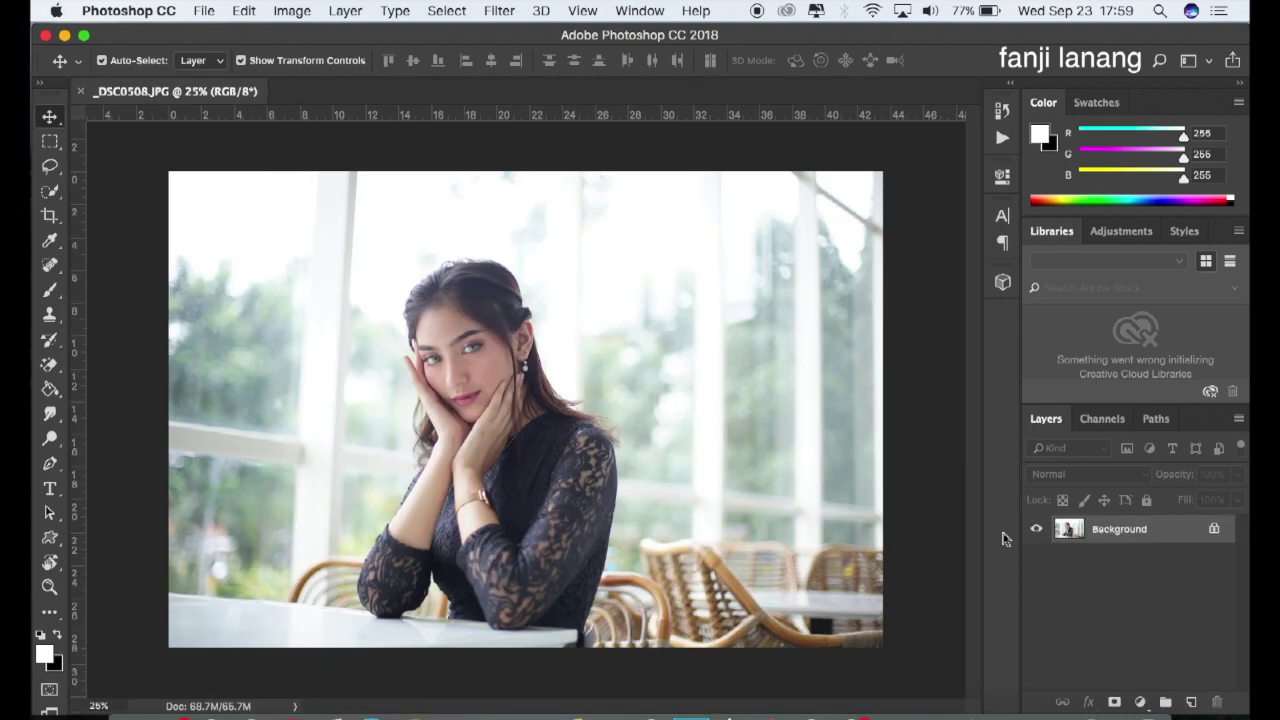
# - Add a Color Lookup adjustment layer using the 2Strip.look 3D LUT
pyautogui.click(1142, 702)
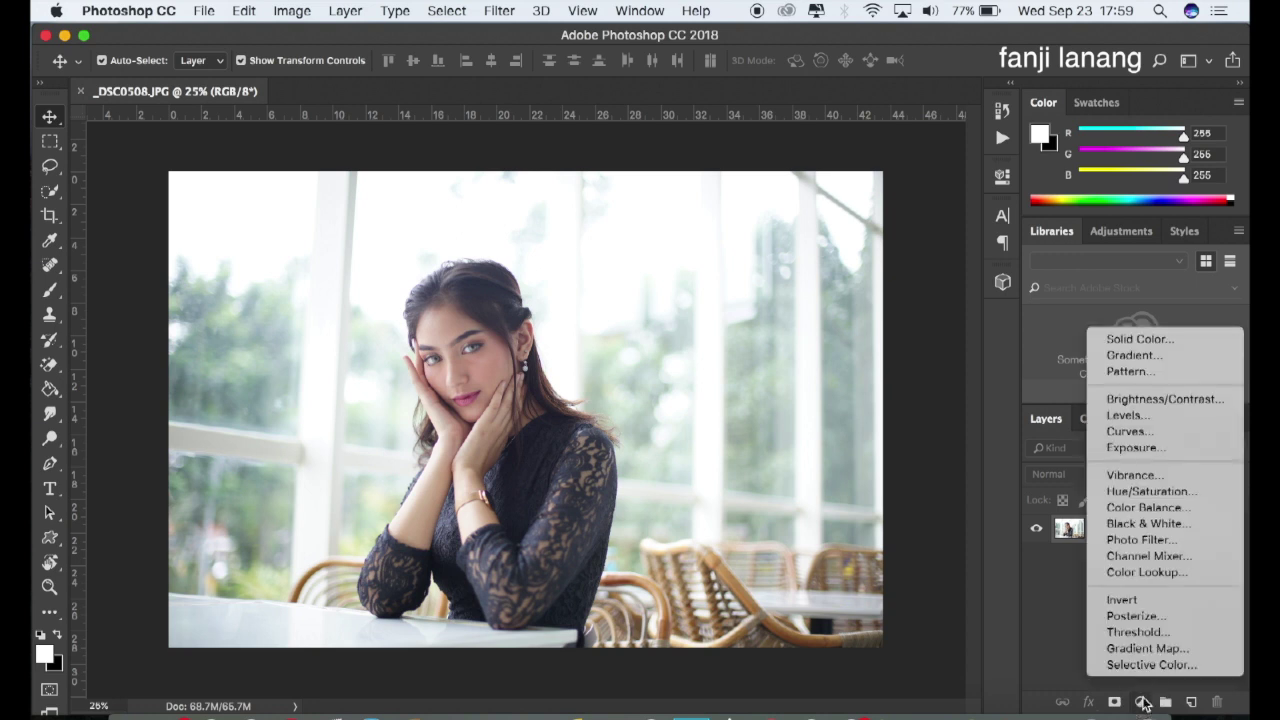
pyautogui.click(1147, 572)
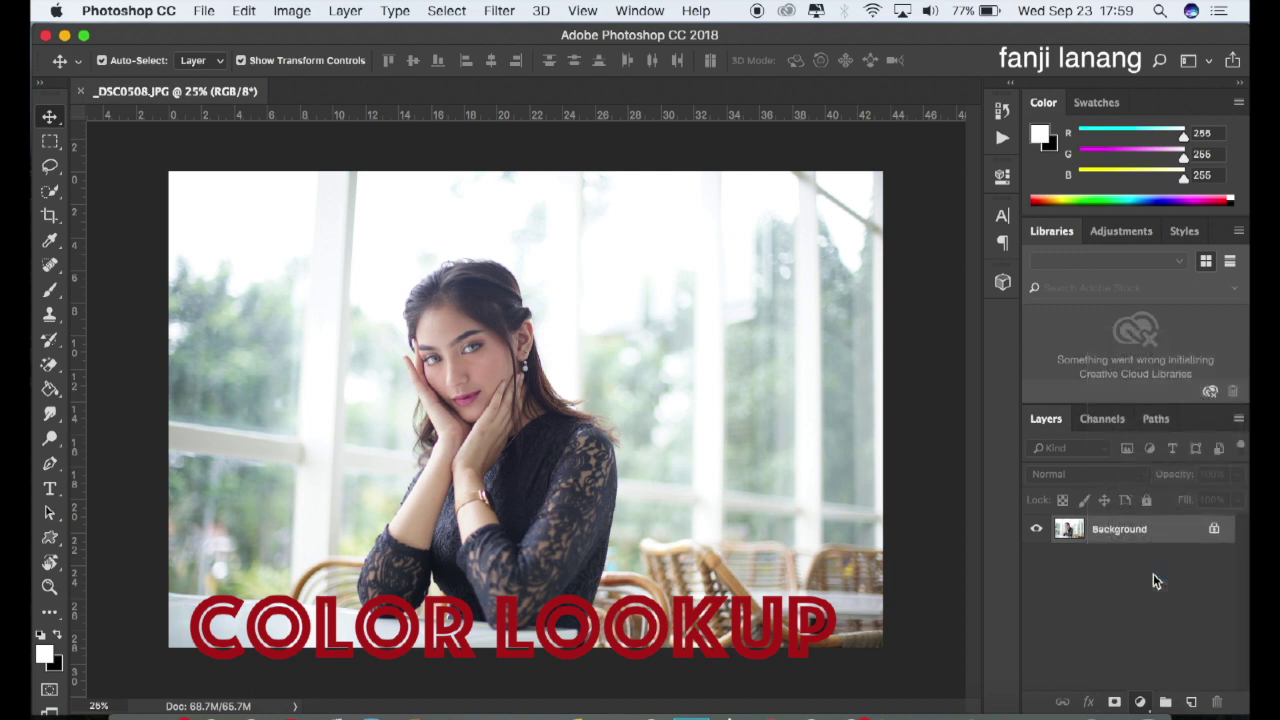
pyautogui.click(877, 238)
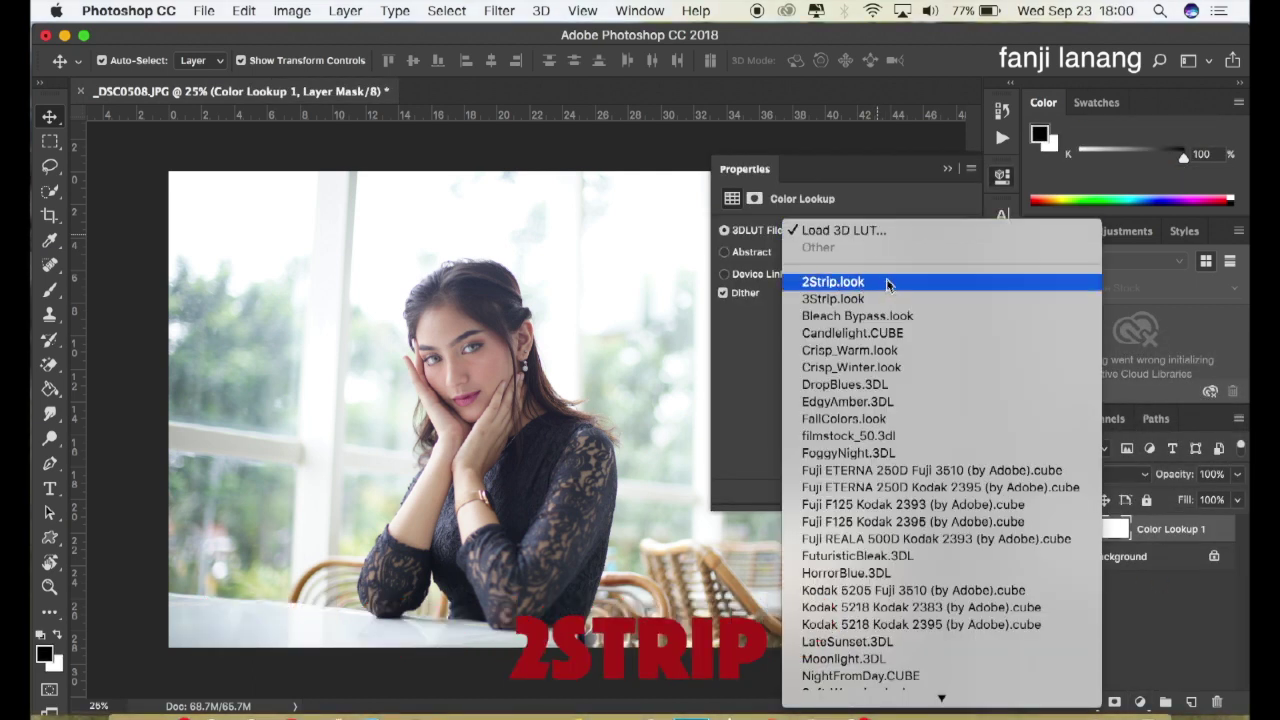
pyautogui.click(855, 283)
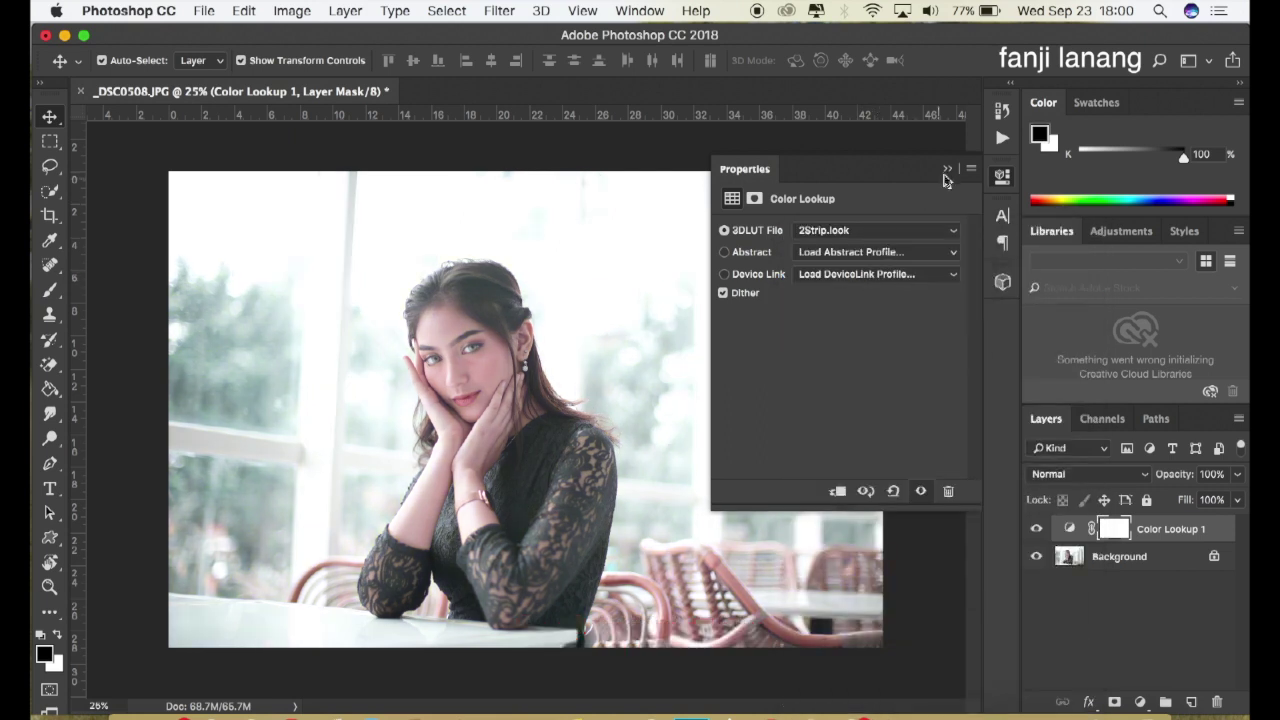
# - Collapse Properties and toggle the Color Lookup layer off and on to compare
pyautogui.click(948, 169)
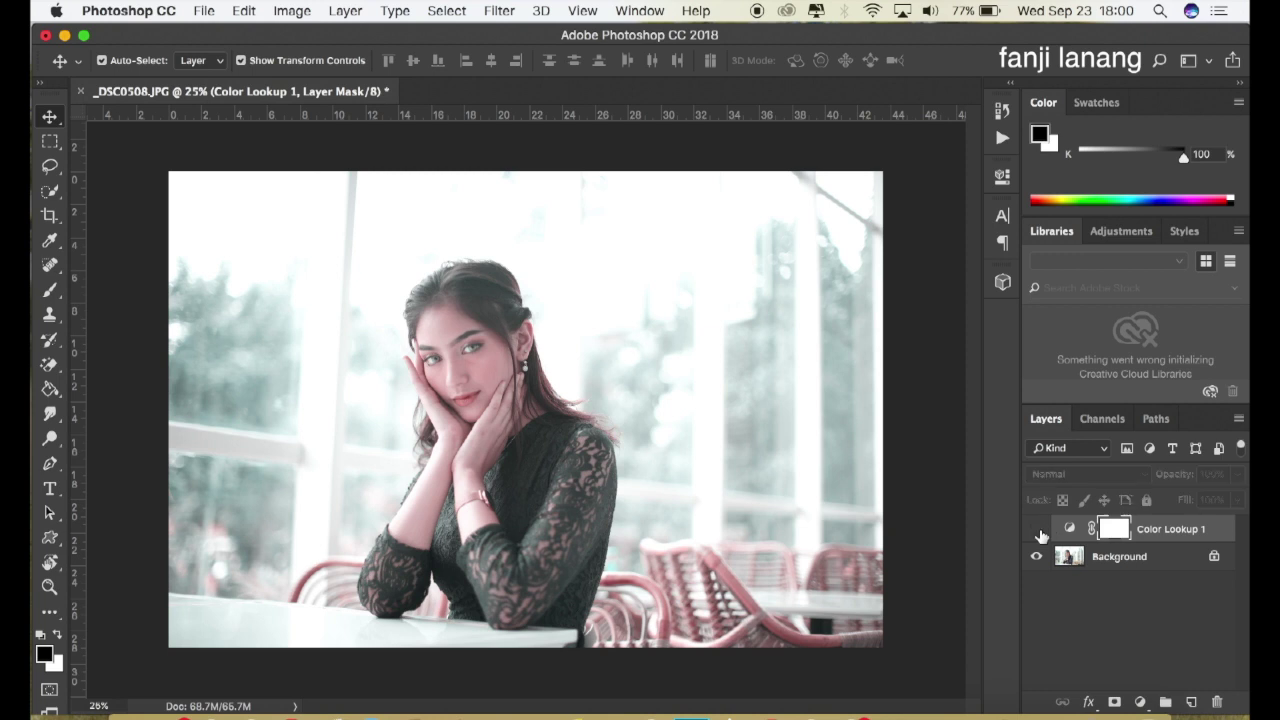
pyautogui.click(1038, 529)
pyautogui.click(1038, 530)
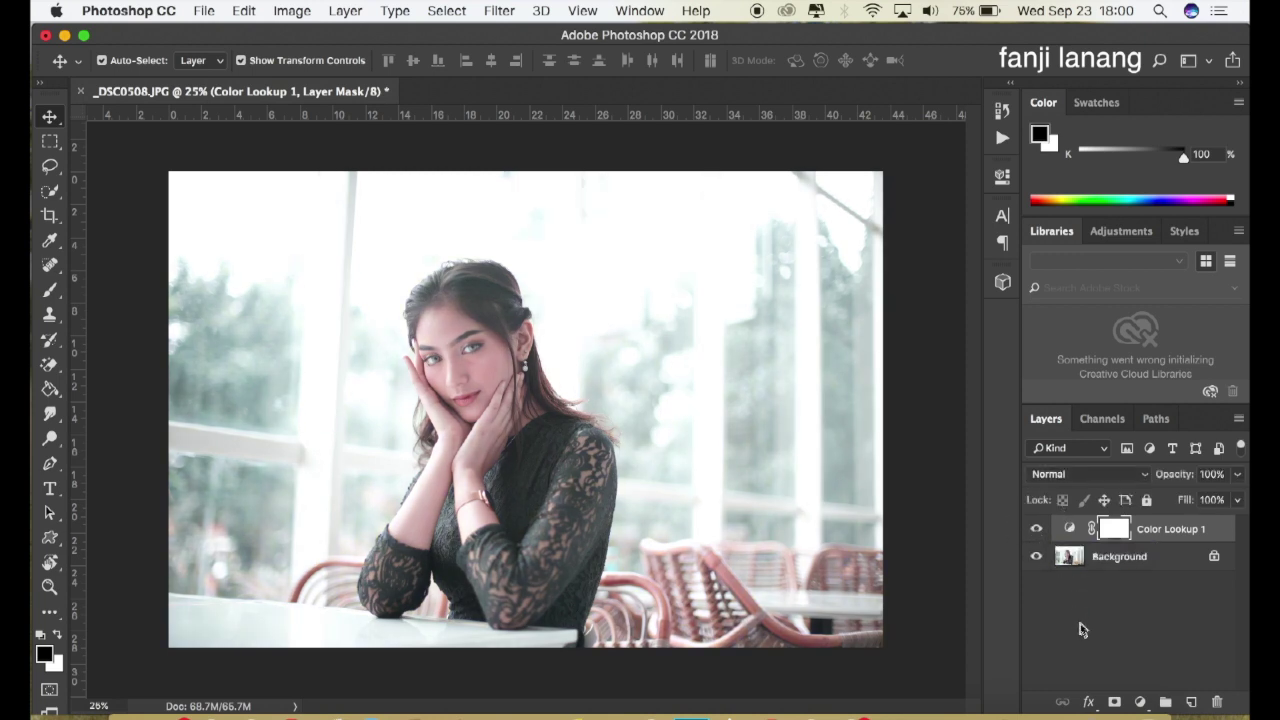
pyautogui.click(1142, 702)
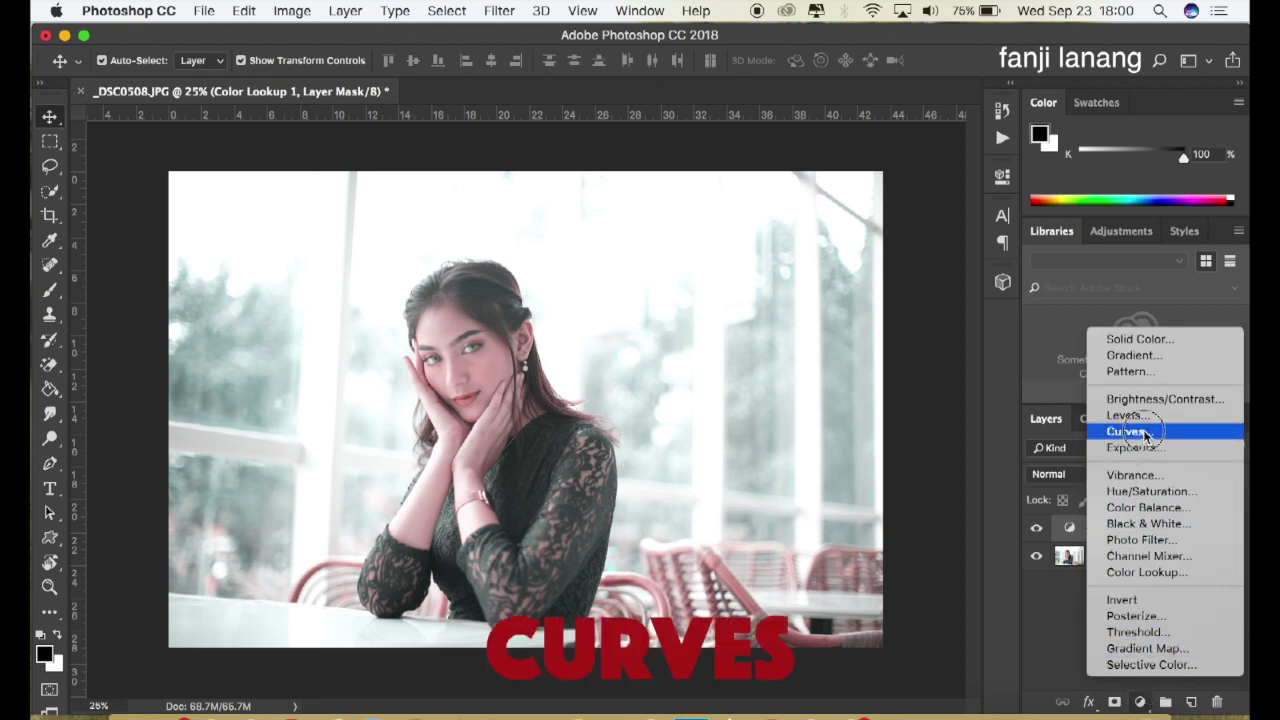
# - Add Curves 1, raising the RGB midpoint and moving the black point right to deepen shadows
pyautogui.click(1146, 434)
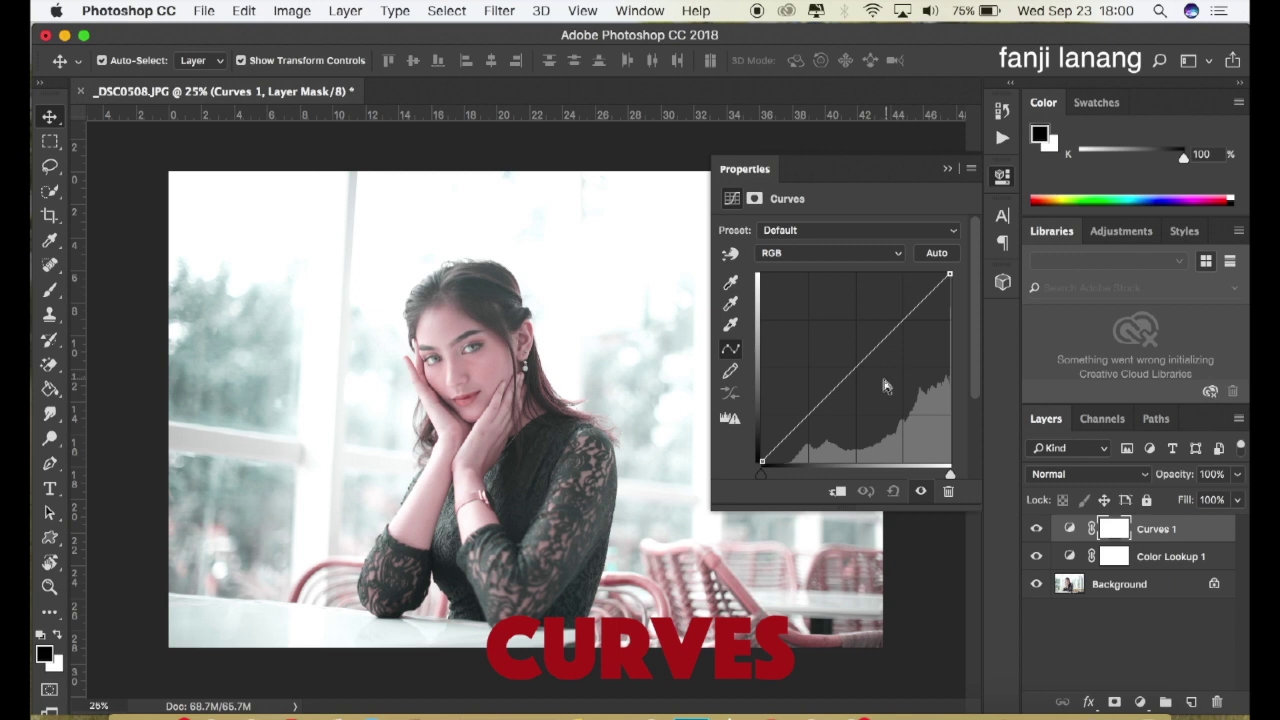
pyautogui.click(856, 359)
pyautogui.moveTo(856, 359); pyautogui.dragTo(856, 350)
pyautogui.moveTo(765, 458); pyautogui.dragTo(787, 482)
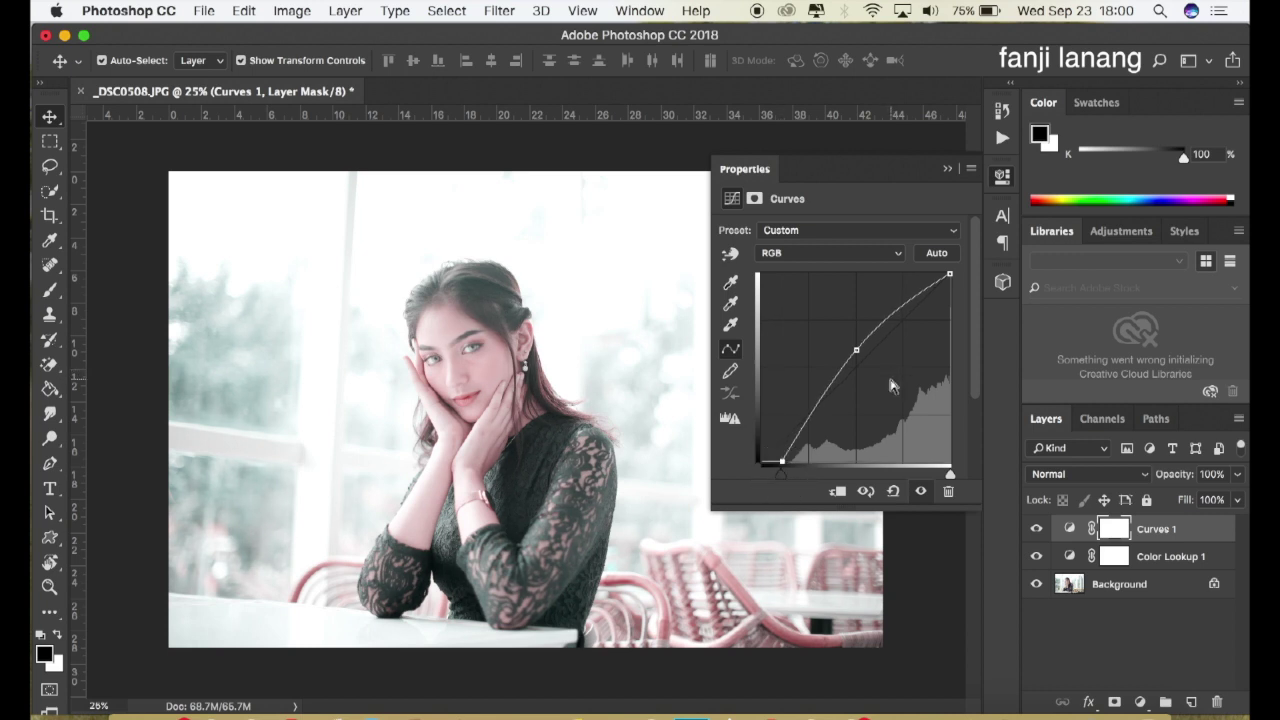
pyautogui.click(856, 350)
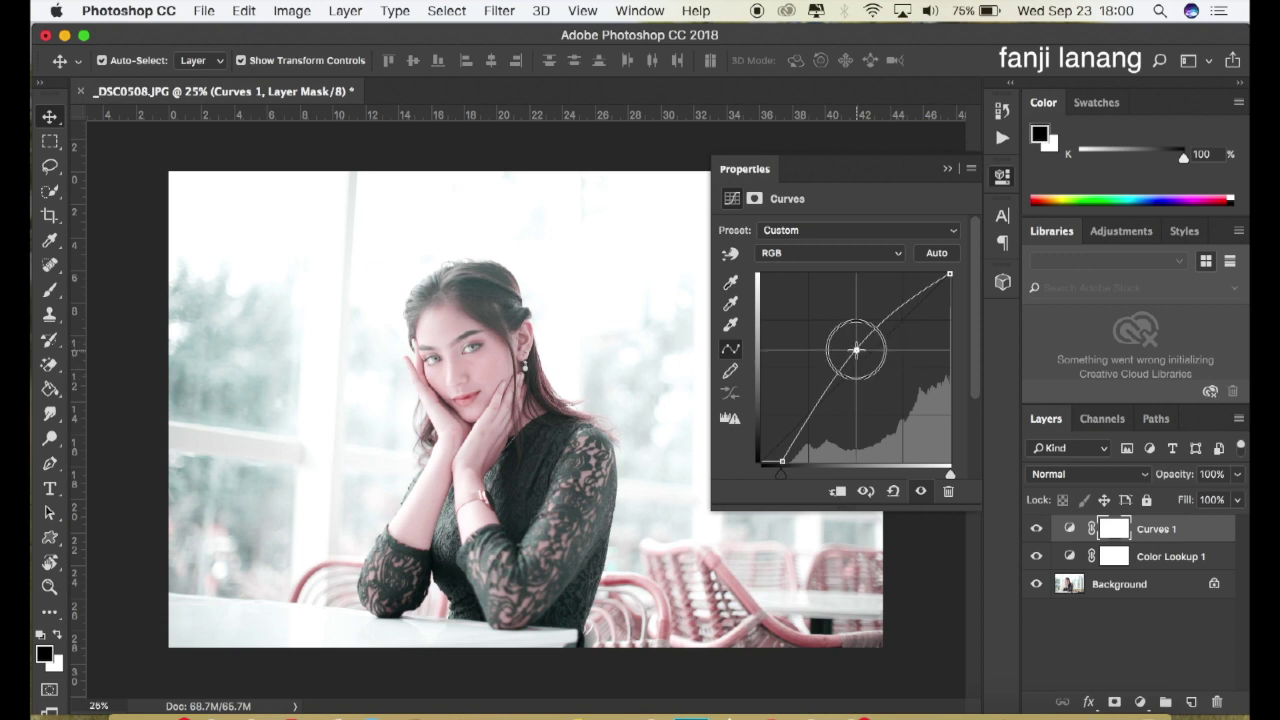
pyautogui.moveTo(856, 350); pyautogui.dragTo(855, 348)
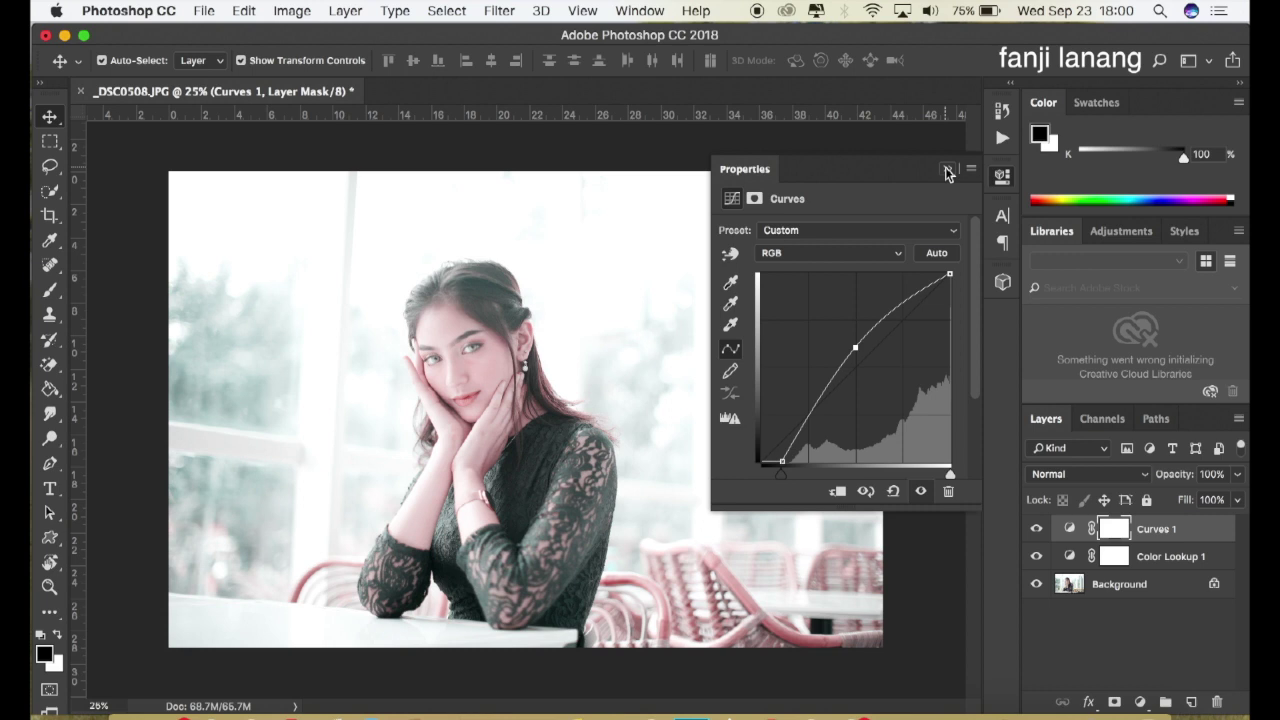
pyautogui.click(948, 172)
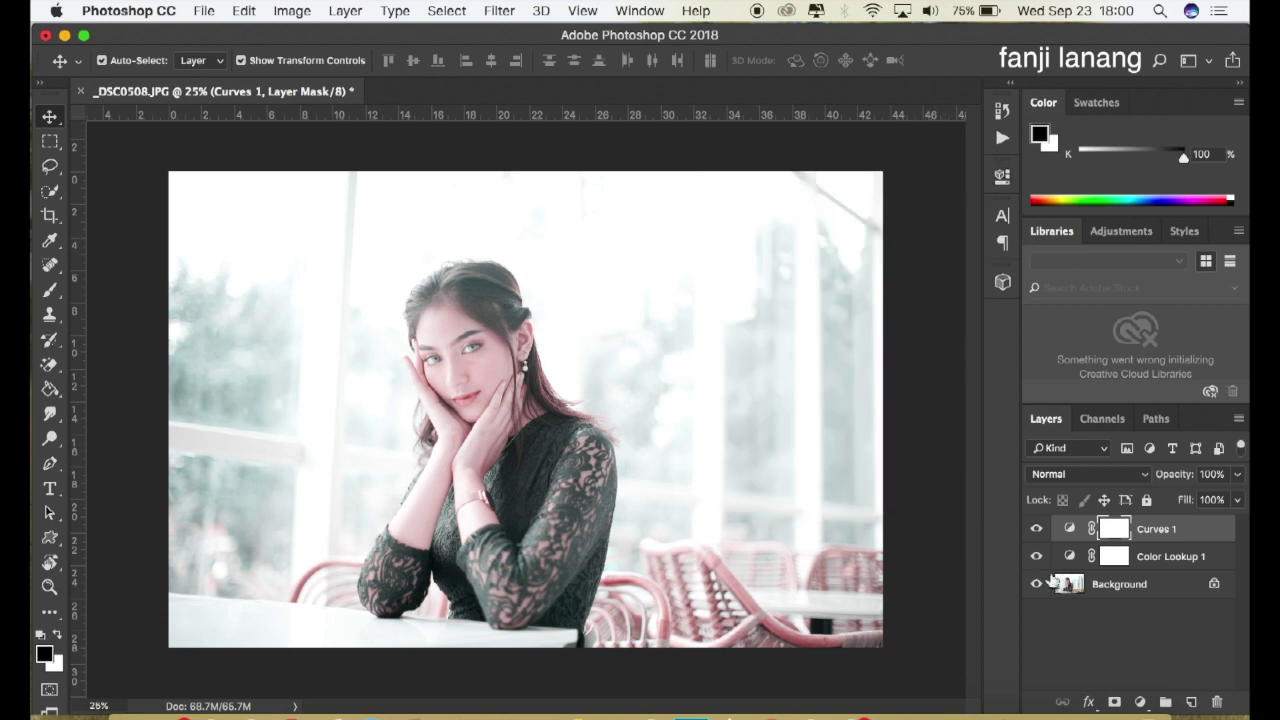
pyautogui.click(1141, 703)
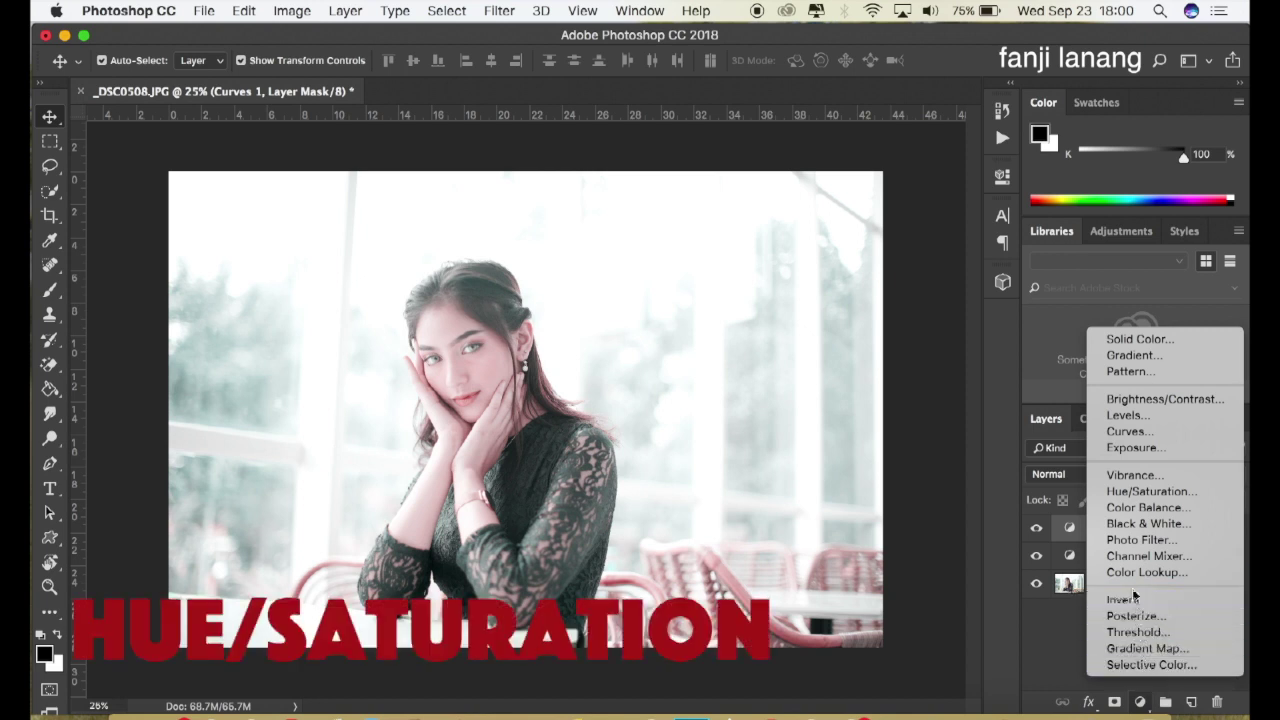
# - Add Hue/Saturation 1 with Hue +10 and Saturation +20, then toggle it to compare
pyautogui.click(1188, 495)
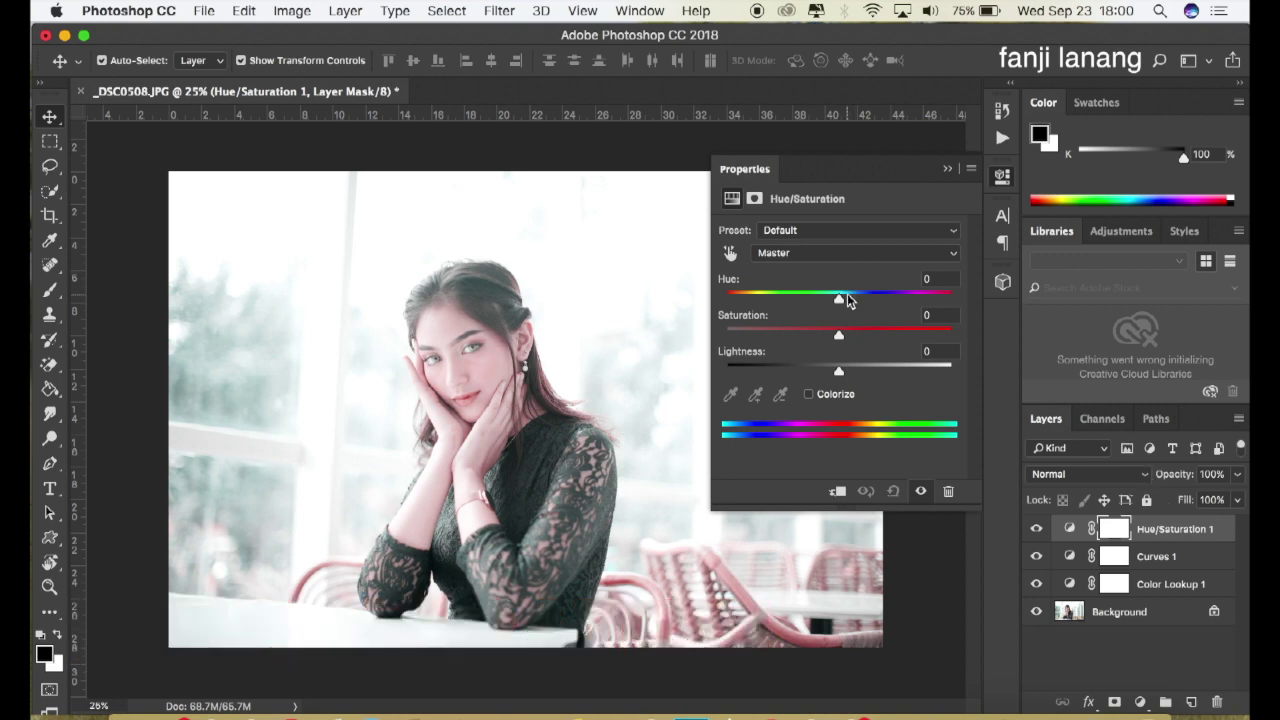
pyautogui.moveTo(847, 301); pyautogui.dragTo(851, 305)
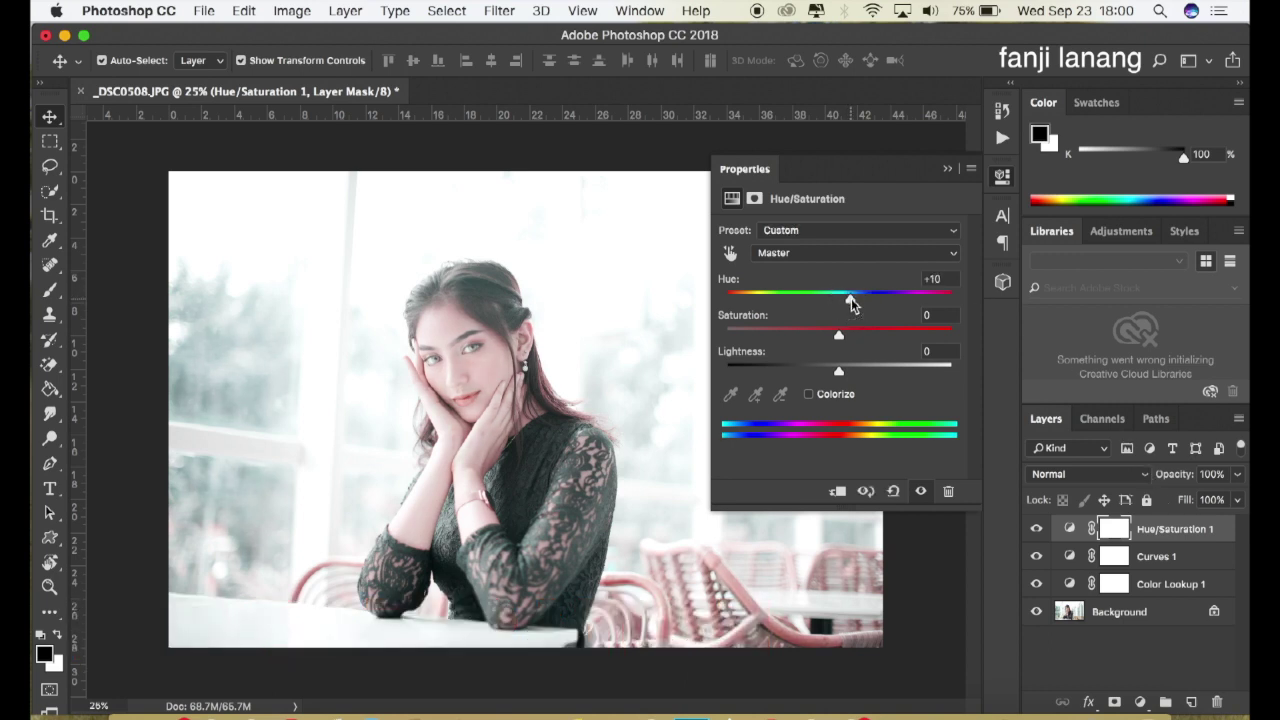
pyautogui.moveTo(839, 335); pyautogui.dragTo(862, 337)
pyautogui.click(949, 174)
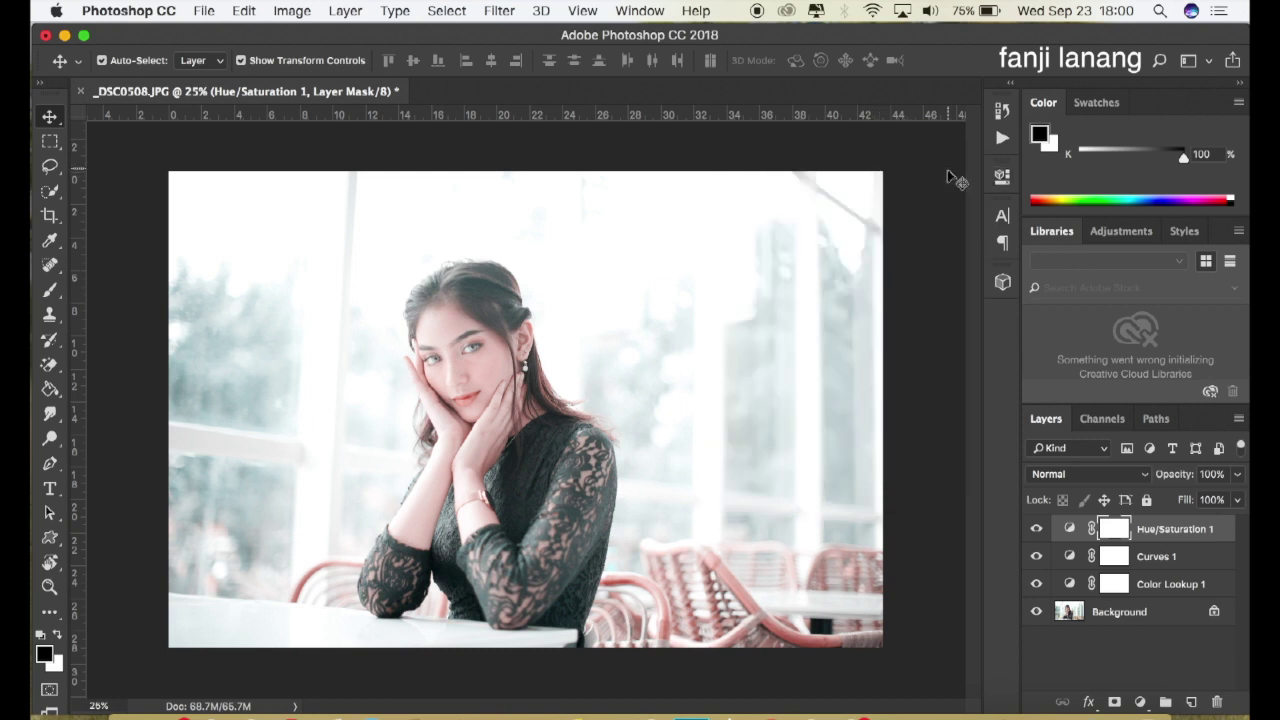
pyautogui.click(1036, 529)
pyautogui.click(1036, 529)
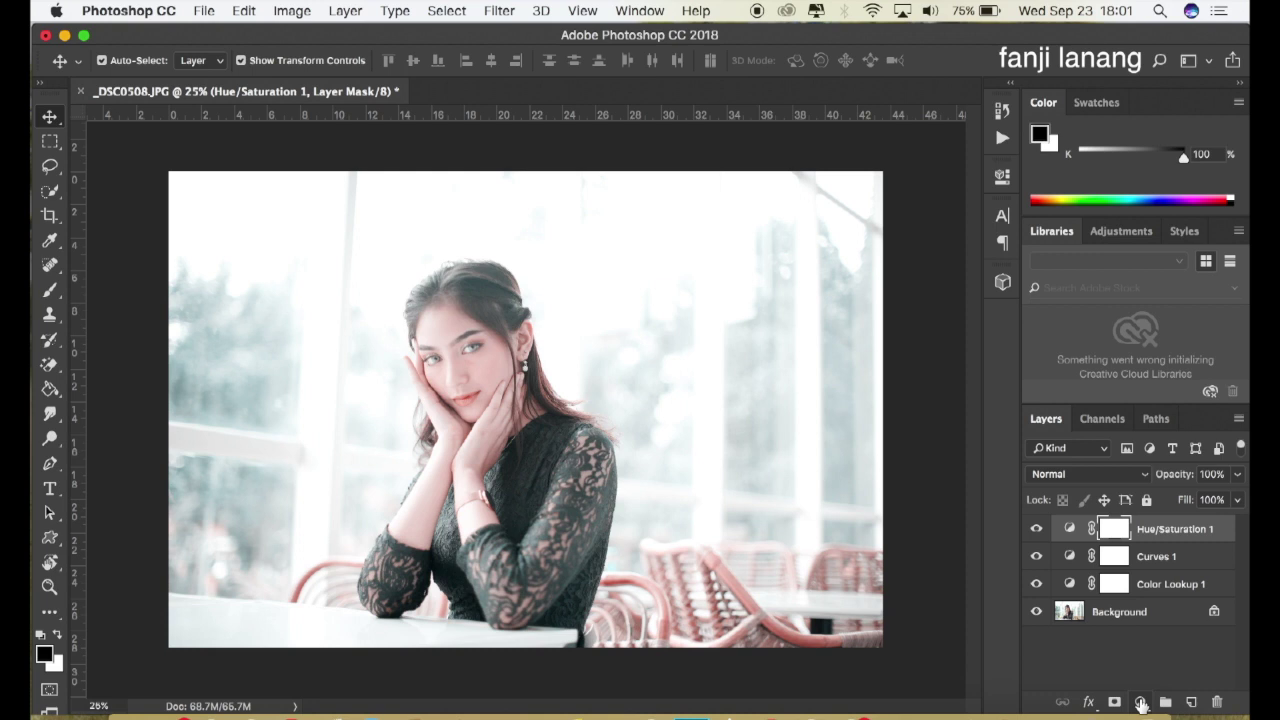
# - Add Color Balance 1 with Midtones Cyan/Red +10, Magenta/Green +10, Yellow/Blue -10
pyautogui.click(1141, 704)
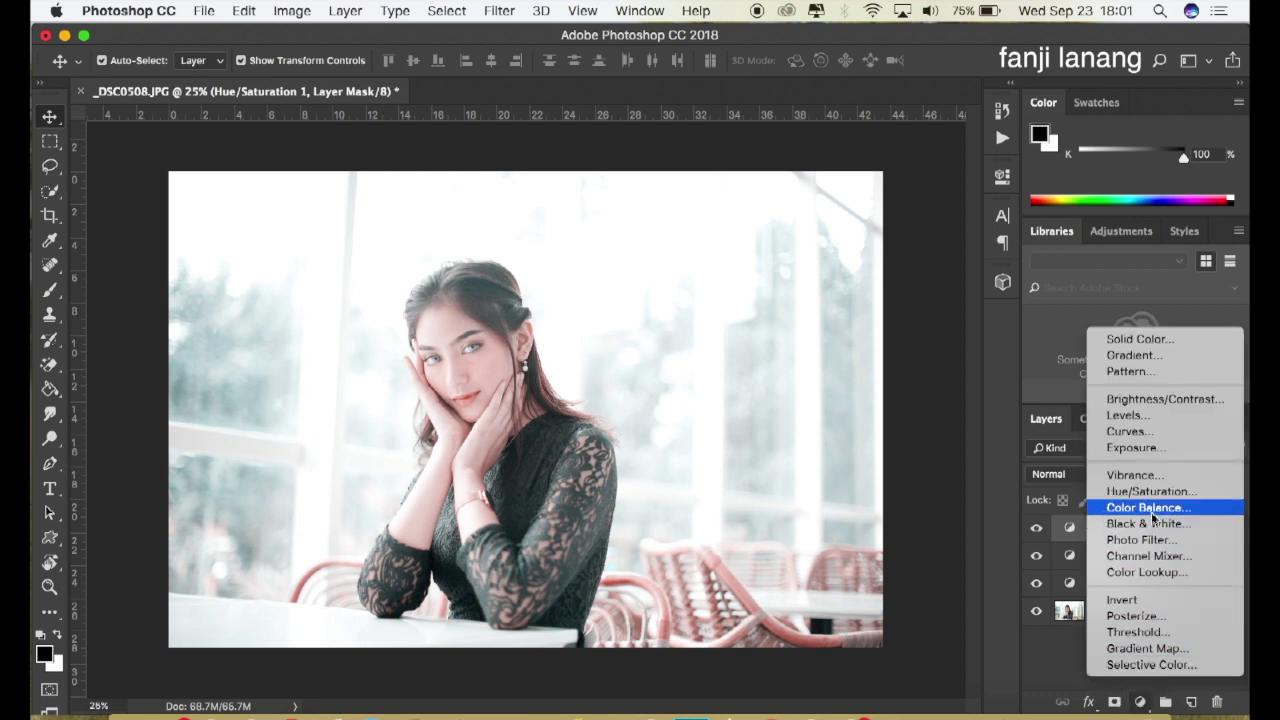
pyautogui.click(1203, 507)
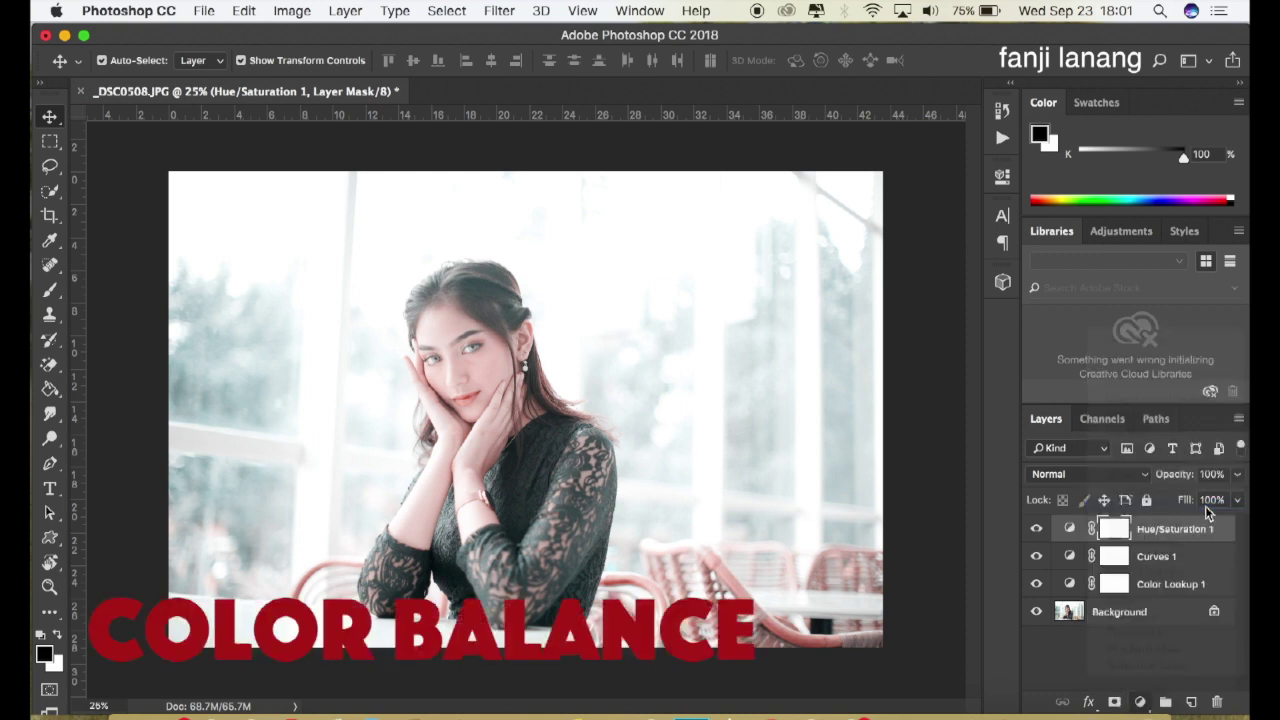
pyautogui.click(905, 231)
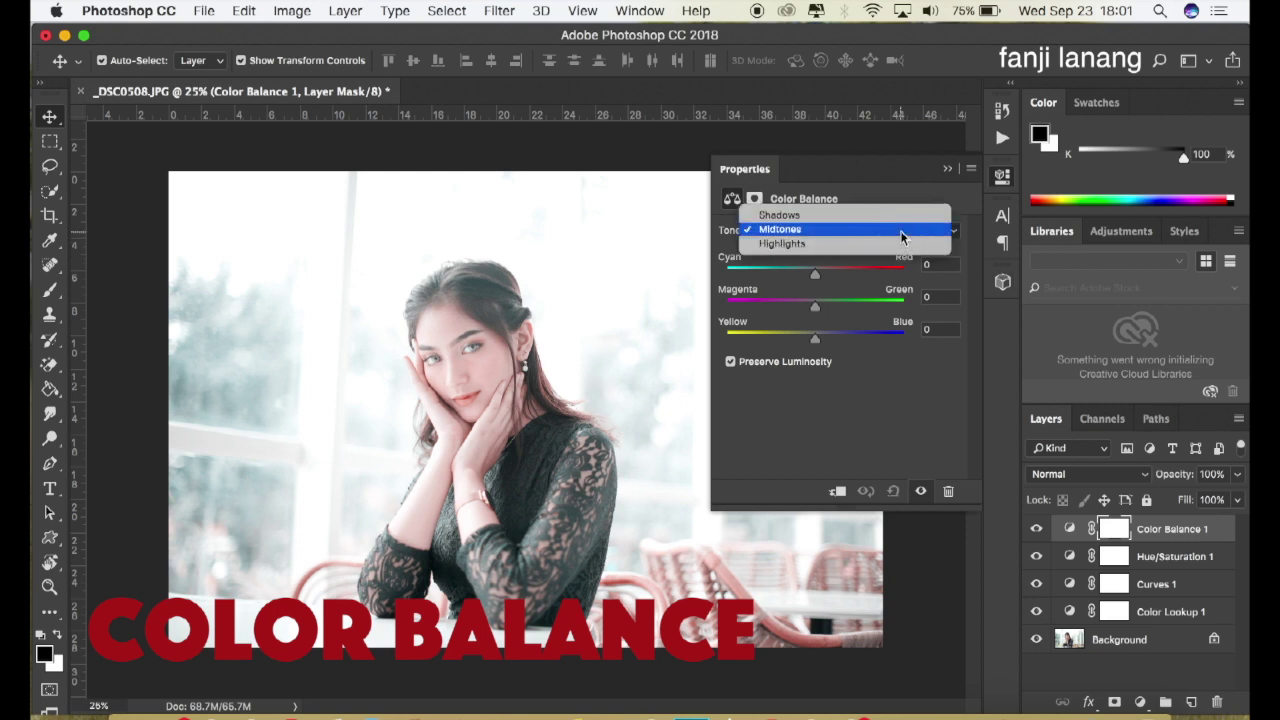
pyautogui.click(810, 229)
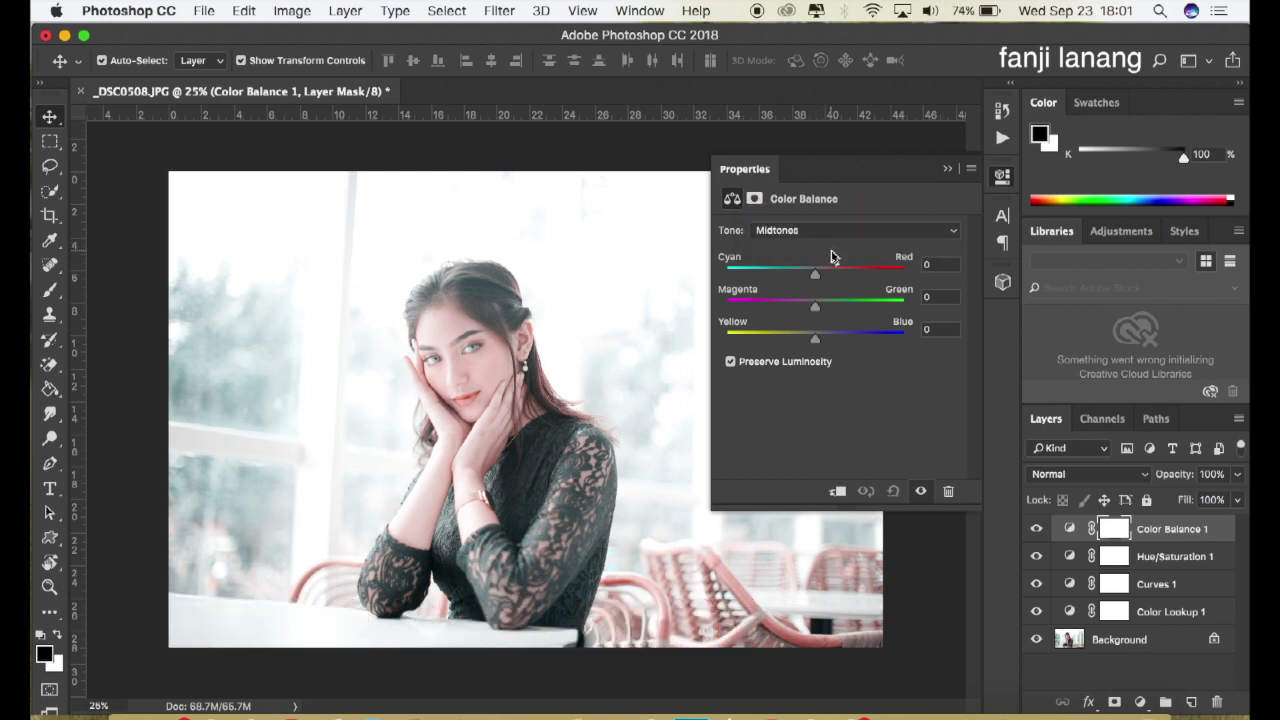
pyautogui.moveTo(828, 277); pyautogui.dragTo(824, 280)
pyautogui.moveTo(815, 304); pyautogui.dragTo(823, 307)
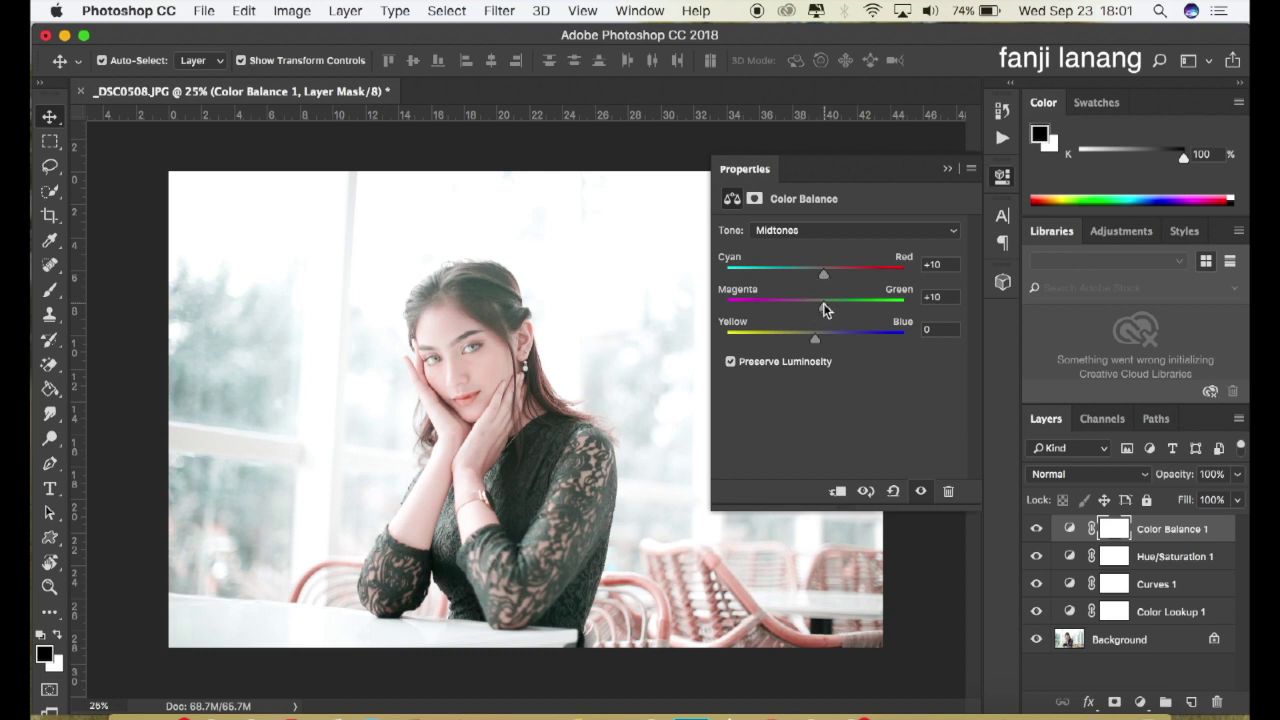
pyautogui.click(807, 335)
# - Set the Color Balance Highlights to Cyan/Red -5 and Yellow/Blue +5
pyautogui.click(818, 230)
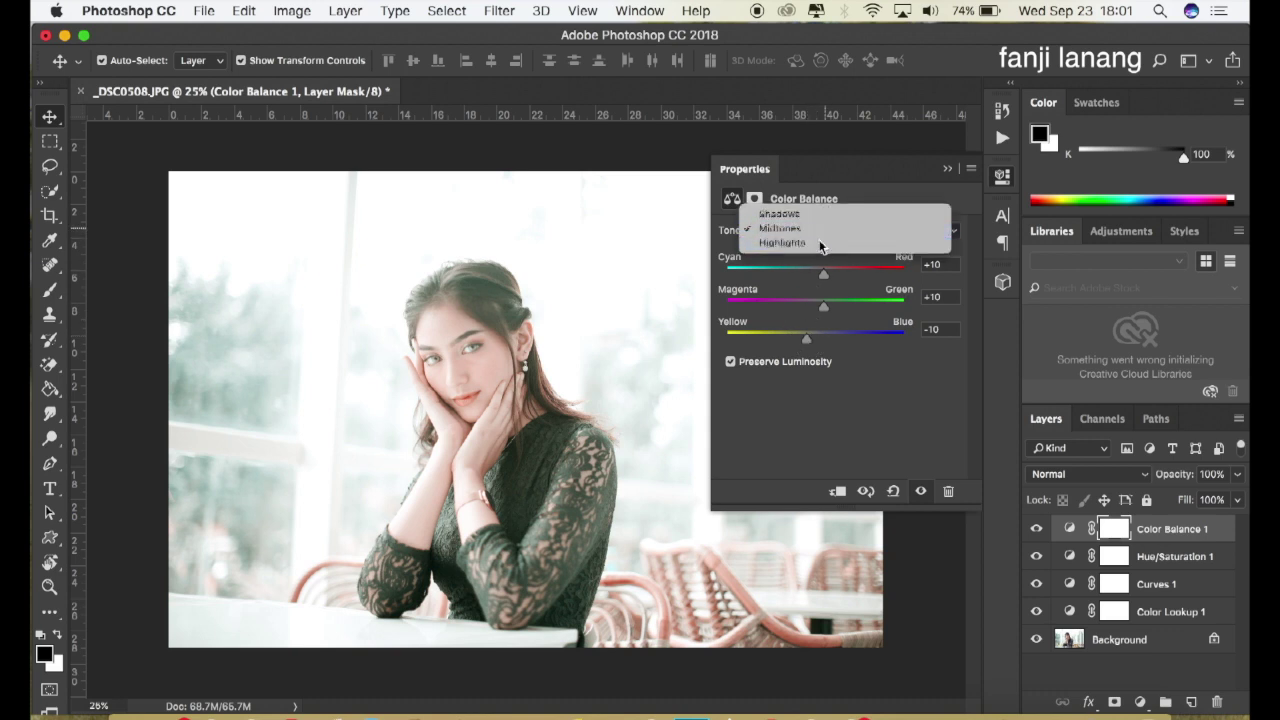
pyautogui.click(820, 244)
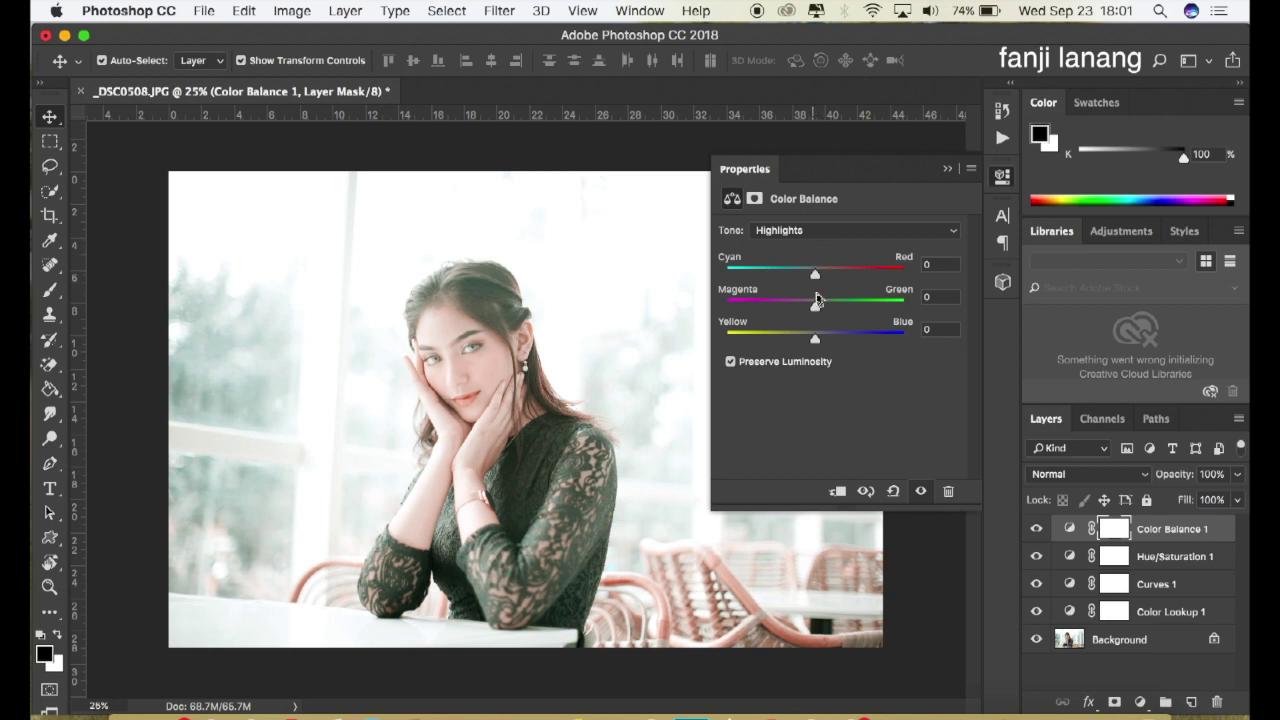
pyautogui.moveTo(812, 277); pyautogui.dragTo(813, 276)
pyautogui.moveTo(823, 341); pyautogui.dragTo(820, 345)
pyautogui.click(948, 171)
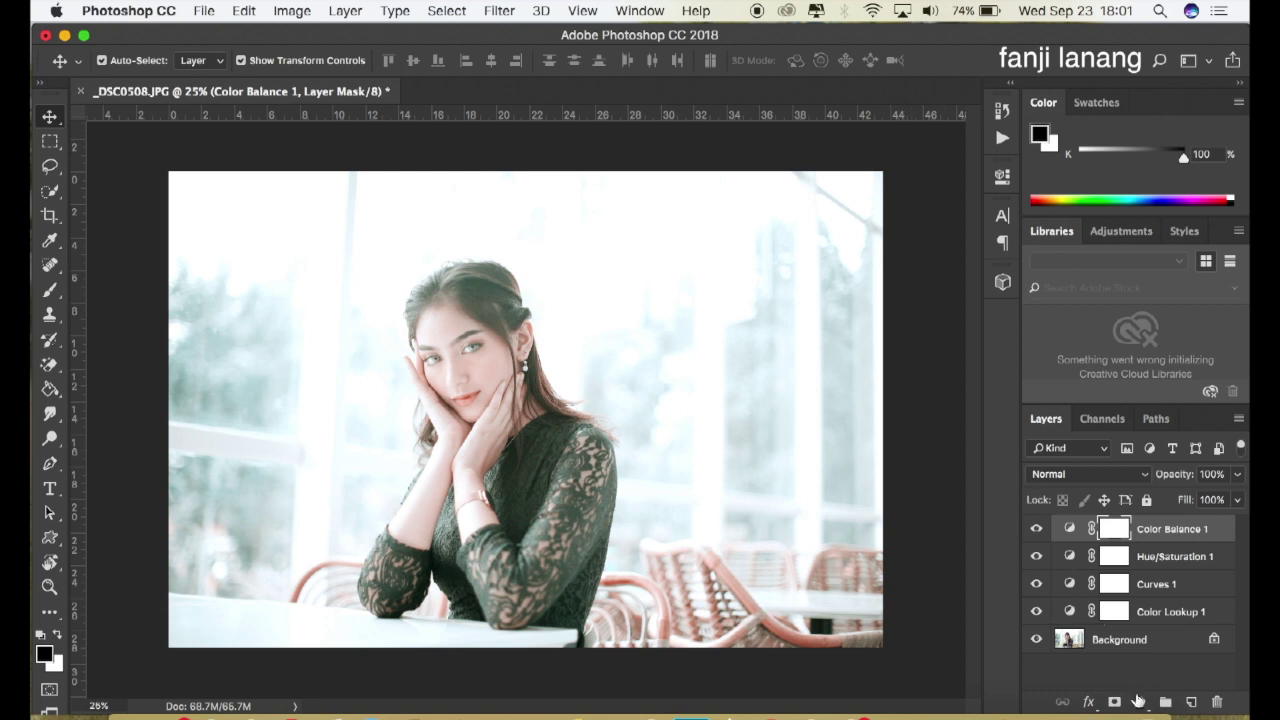
pyautogui.click(1139, 701)
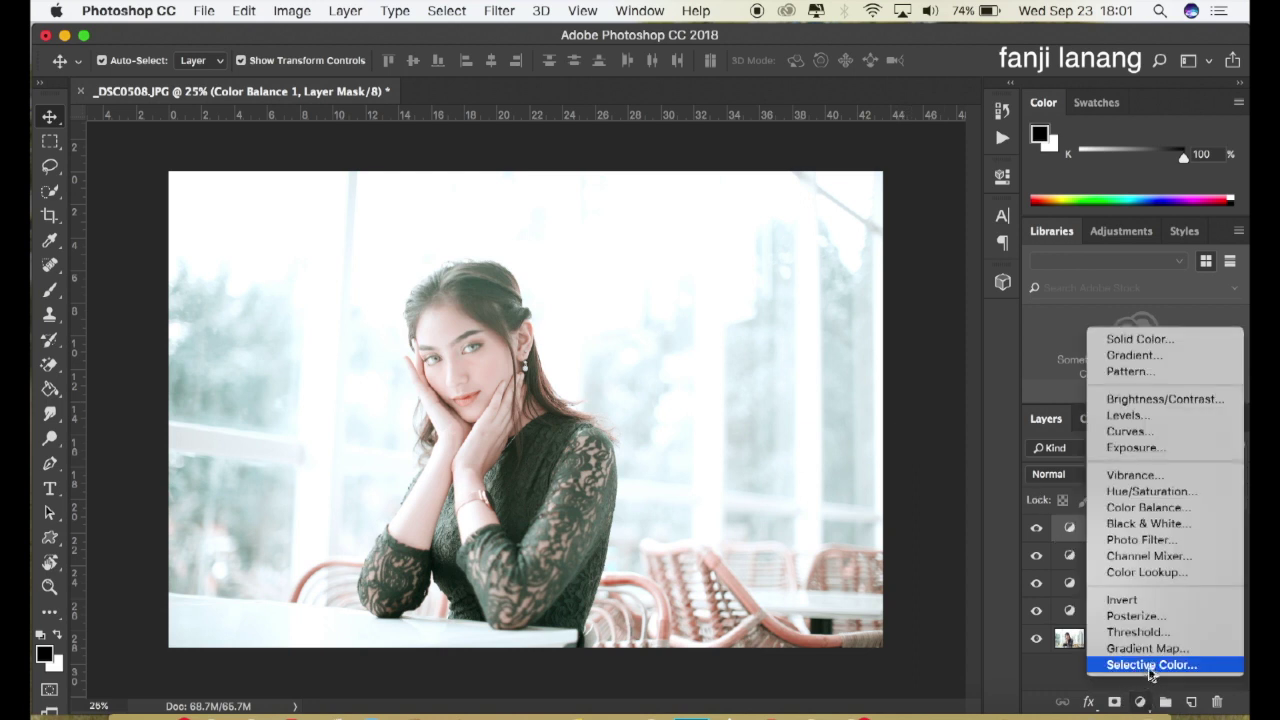
# - Add Selective Color 1 with Reds Cyan -100 and Blacks Black +16%, then toggle it to compare
pyautogui.click(1149, 670)
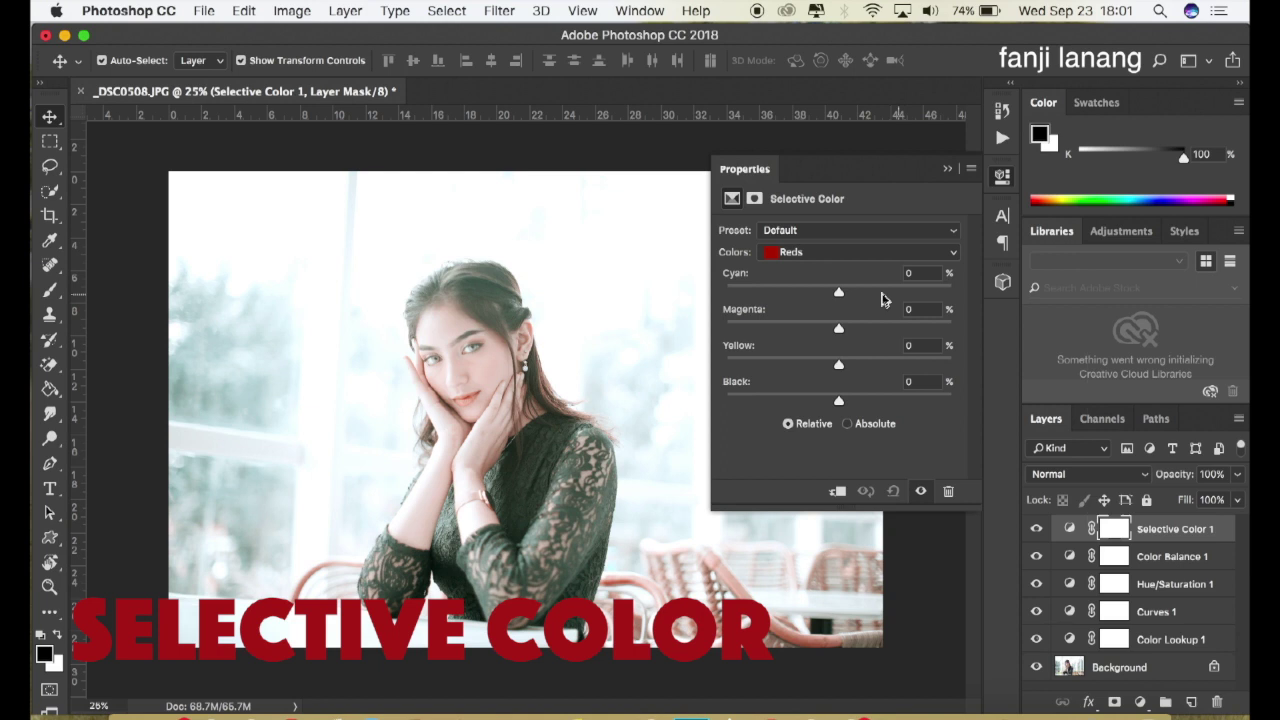
pyautogui.moveTo(839, 291); pyautogui.dragTo(718, 300)
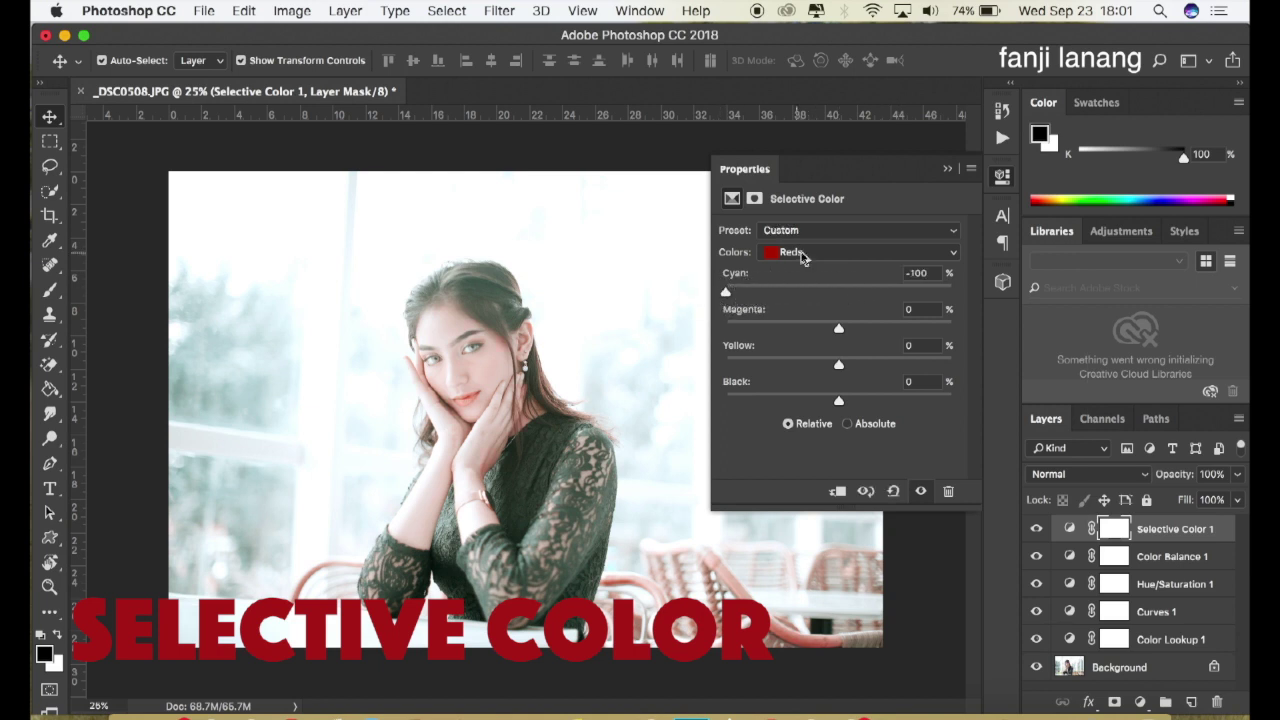
pyautogui.click(812, 252)
pyautogui.click(815, 366)
pyautogui.moveTo(851, 400); pyautogui.dragTo(857, 403)
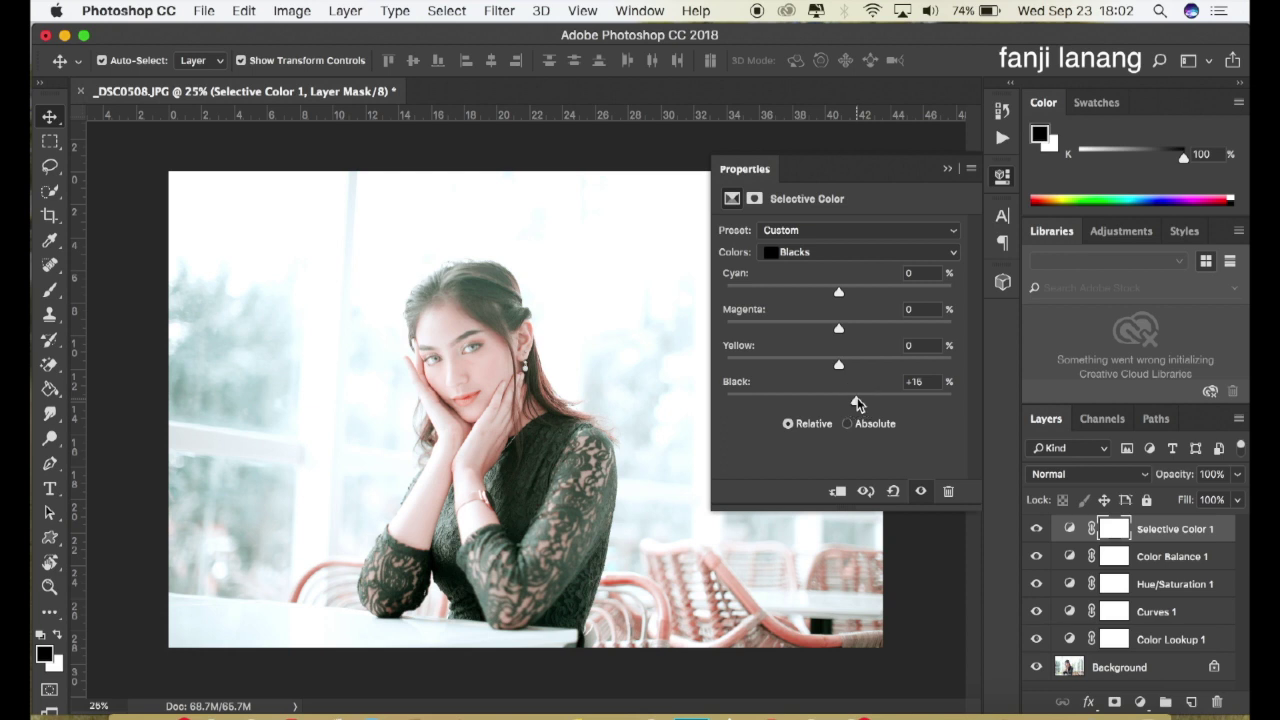
pyautogui.click(948, 170)
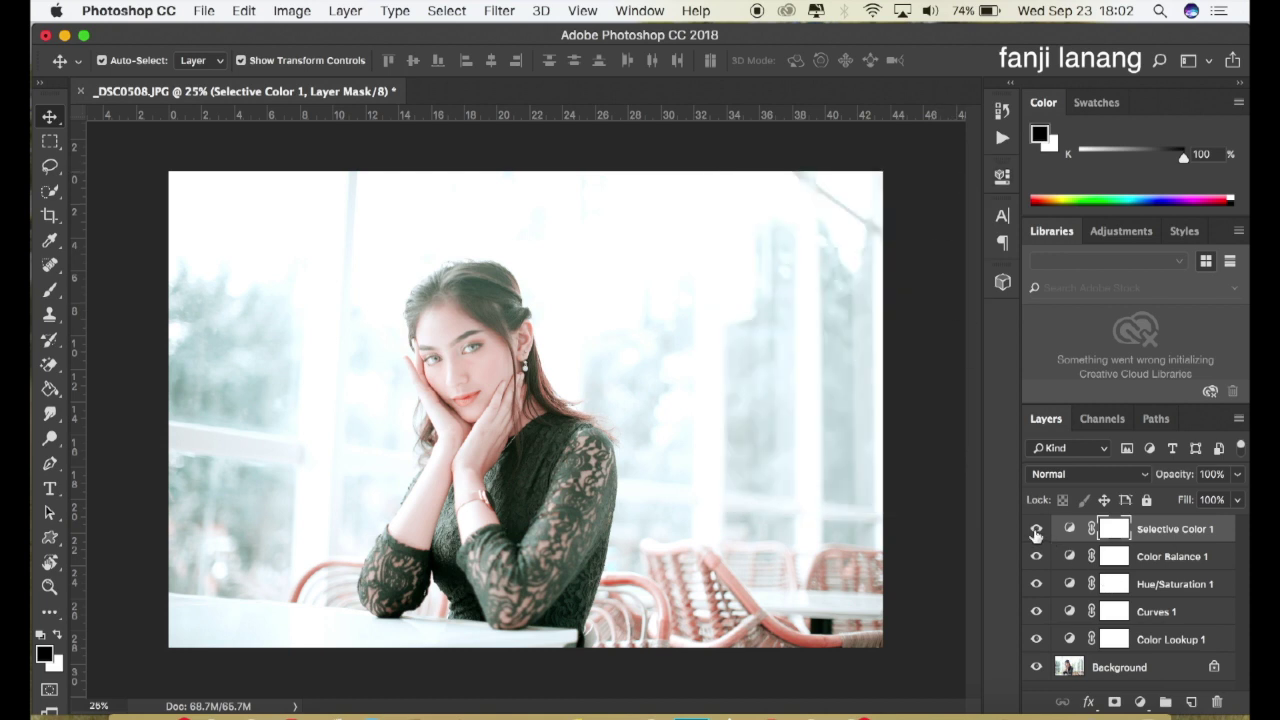
pyautogui.click(1036, 530)
pyautogui.click(1036, 530)
# - On a new Layer 1, stamp the signature brush in black at the photo's lower-left
pyautogui.click(1193, 703)
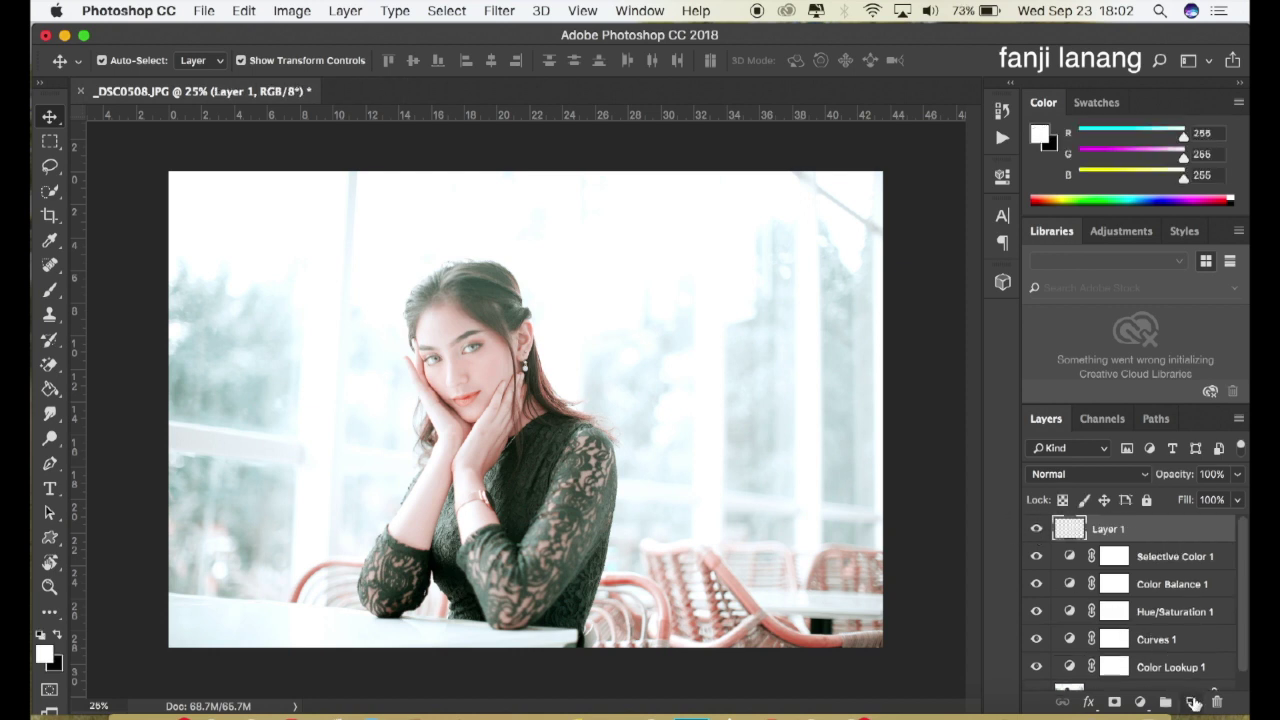
pyautogui.click(51, 294)
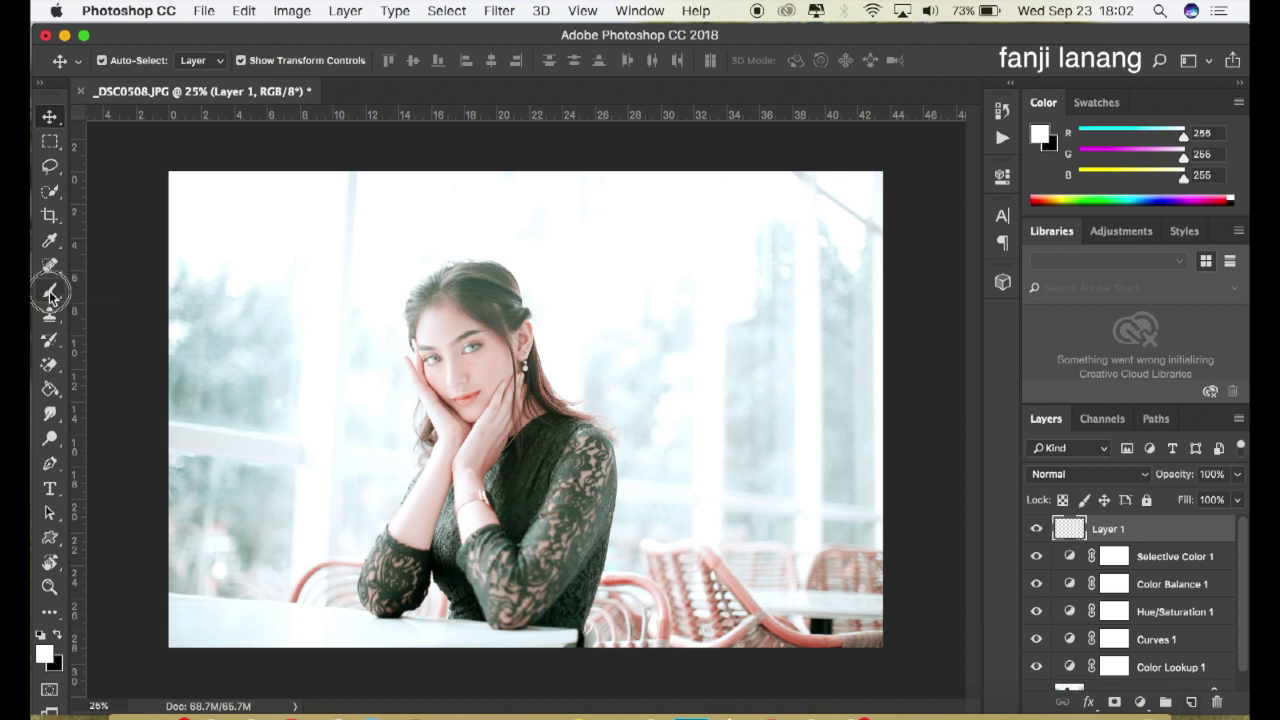
pyautogui.click(128, 64)
pyautogui.click(62, 208)
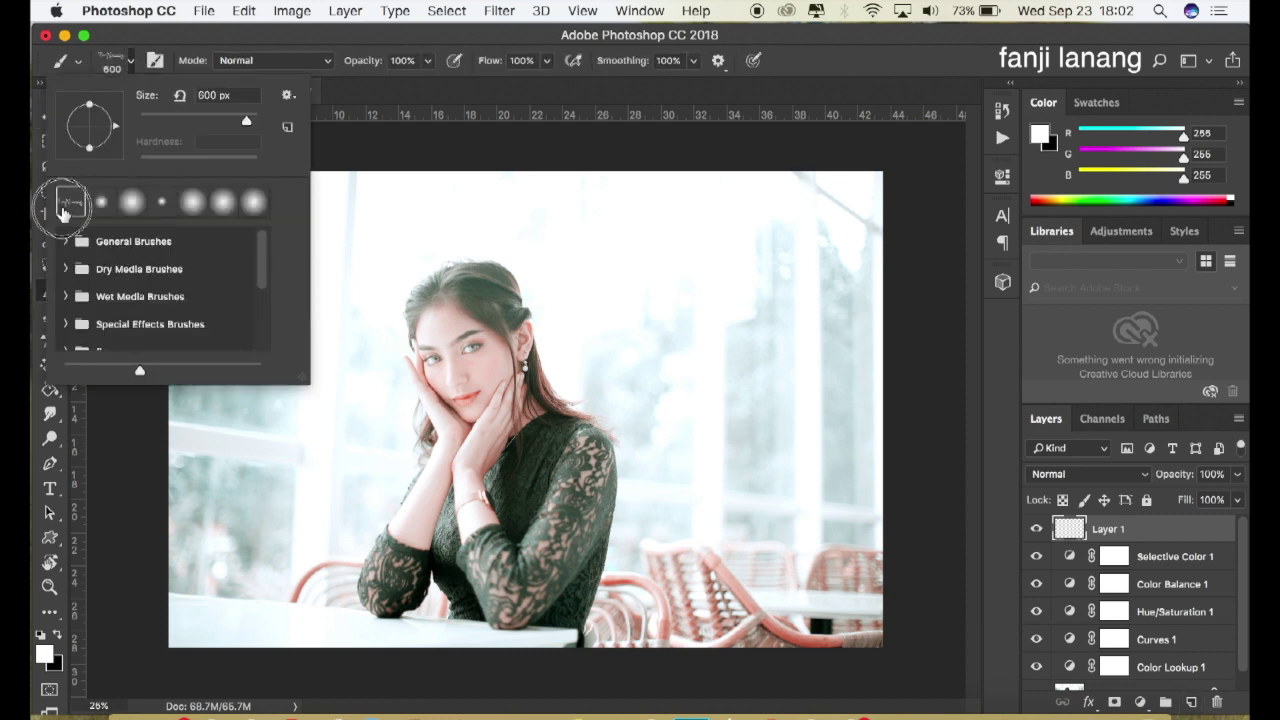
pyautogui.click(875, 50)
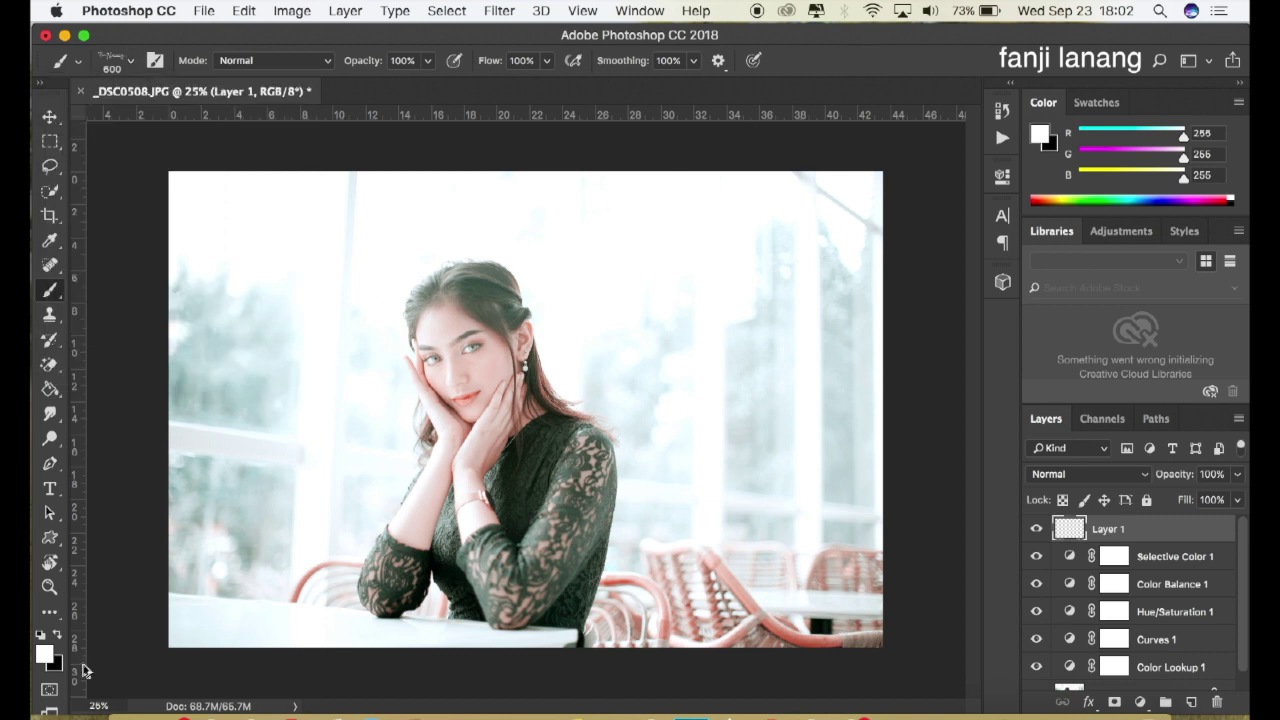
pyautogui.click(55, 634)
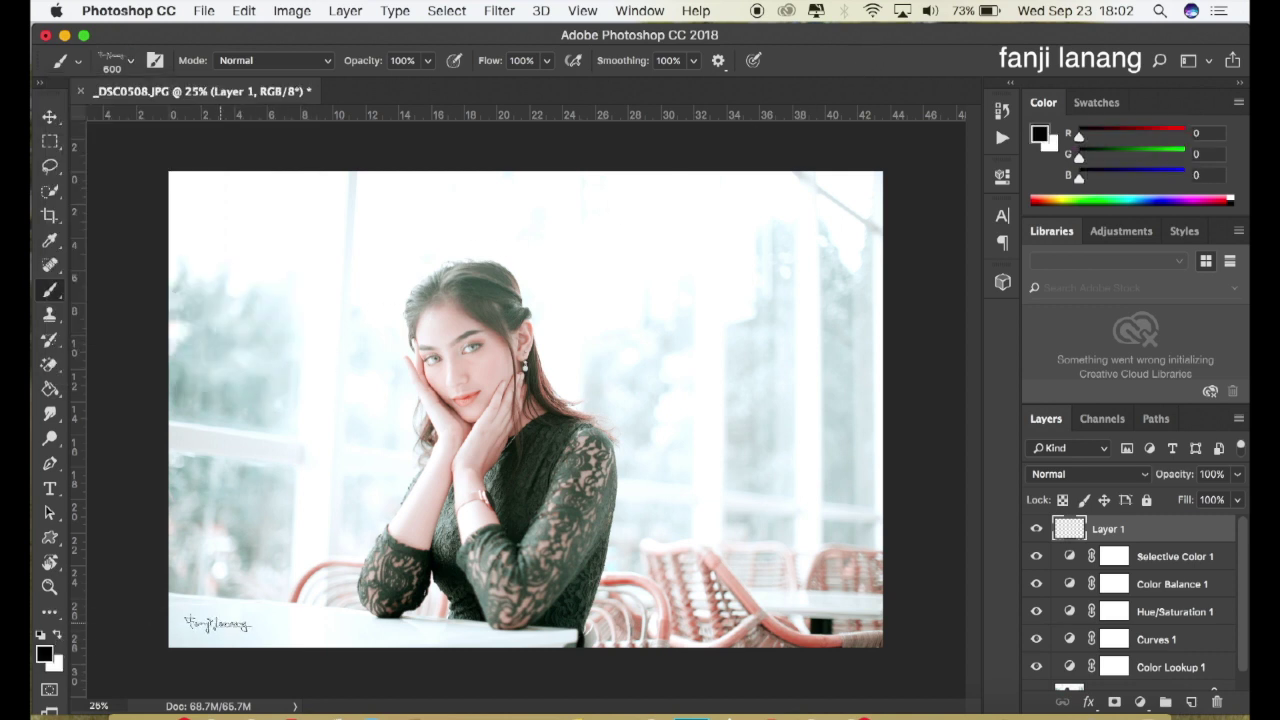
pyautogui.click(217, 625)
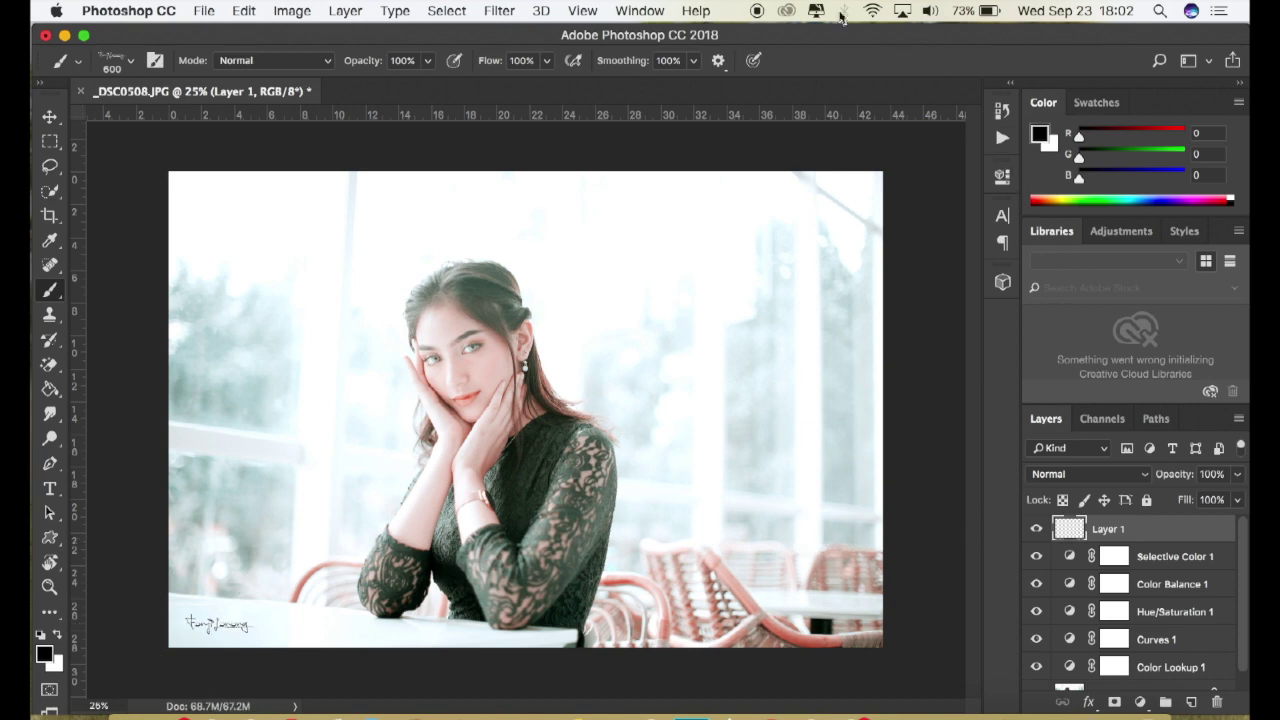